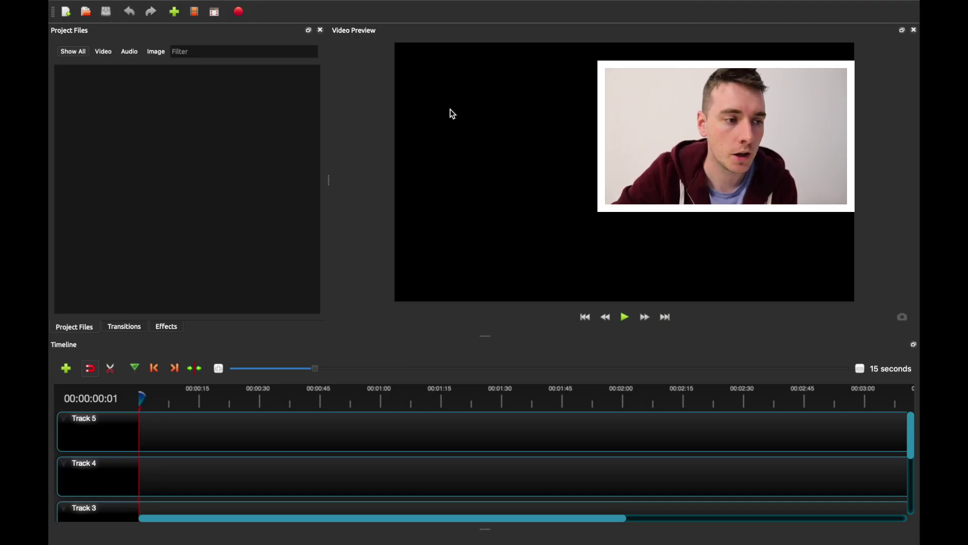
Import MVI_1074, MVI_1077, MVI_1078 and MVI_1095.MP4 from the Desktop Videos folder via File > Import Files
{"action": "mouse_move", "coordinate": [389, 10]}
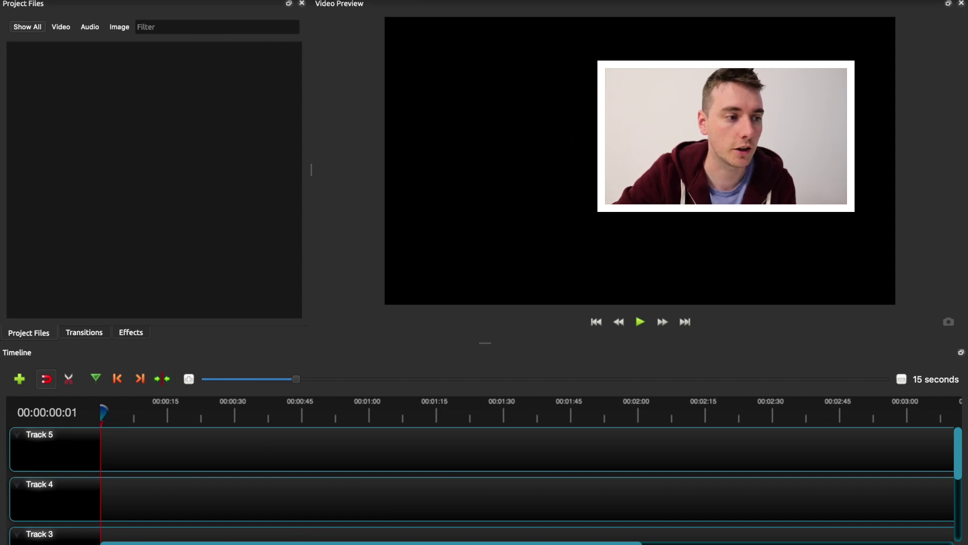
{"action": "left_click", "coordinate": [157, 0]}
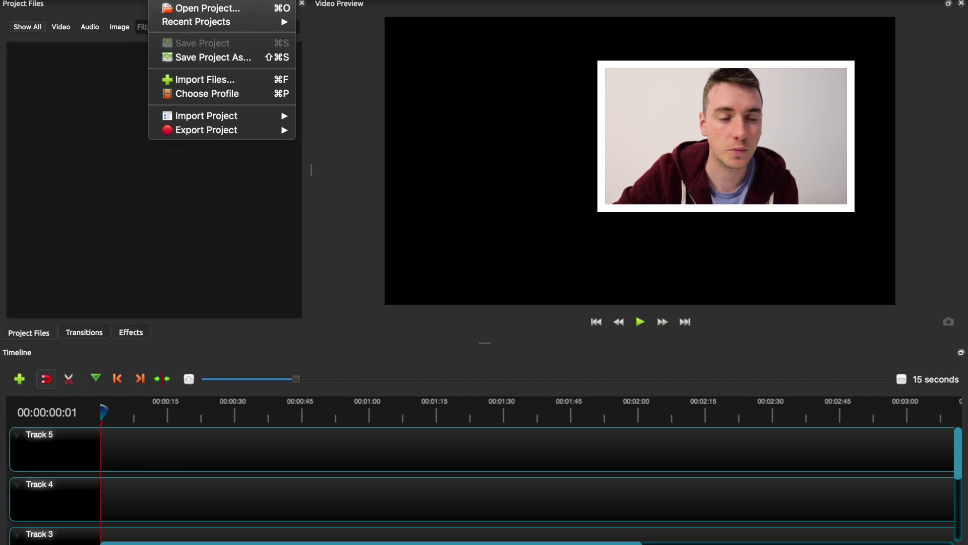
{"action": "left_click", "coordinate": [193, 77]}
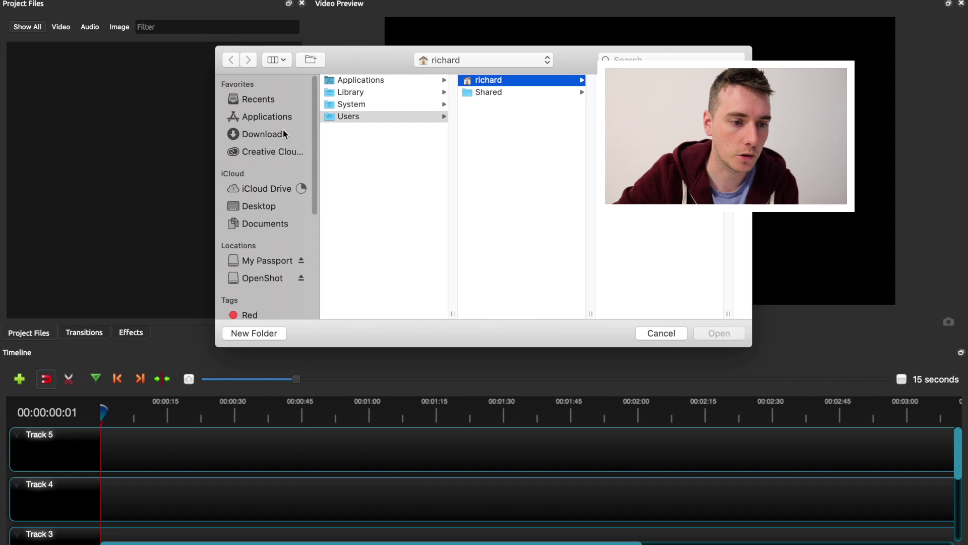
{"action": "left_click", "coordinate": [265, 206]}
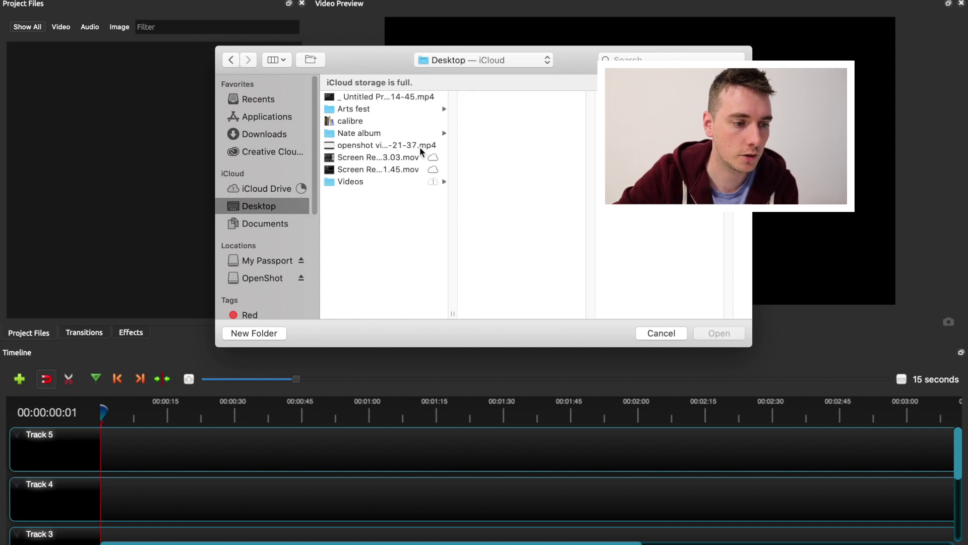
{"action": "left_click", "coordinate": [364, 182]}
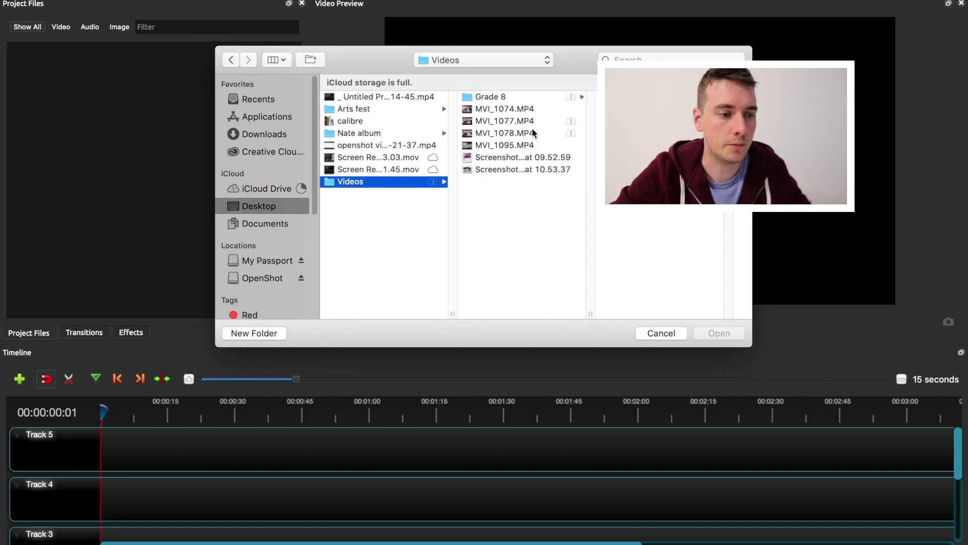
{"action": "left_click", "coordinate": [529, 146]}
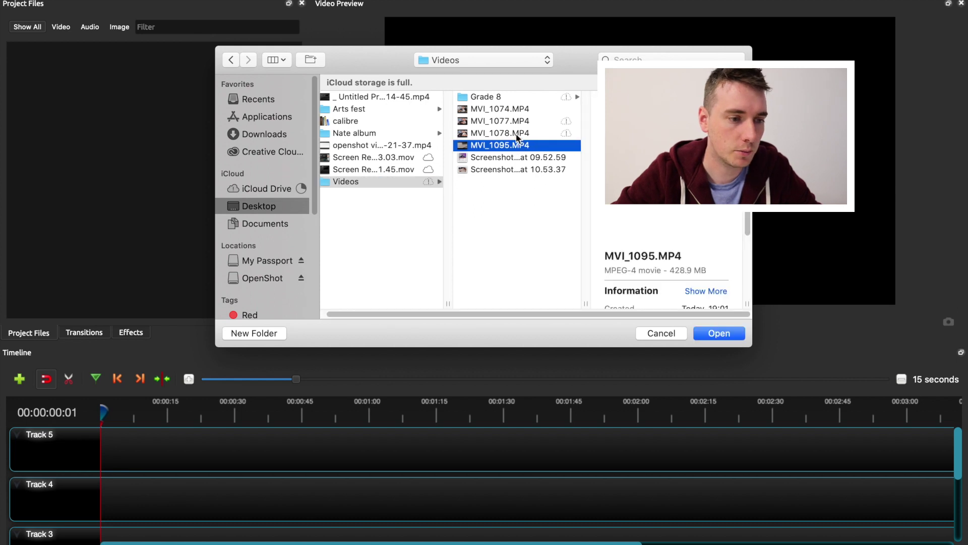
{"action": "left_click", "coordinate": [513, 133], "text": "shift"}
{"action": "left_click", "coordinate": [518, 122], "text": "shift"}
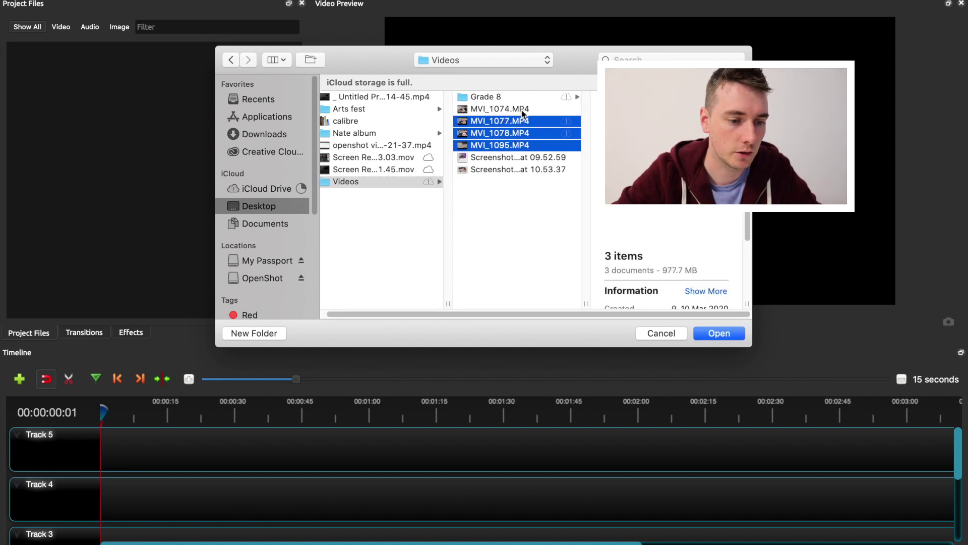
{"action": "left_click", "coordinate": [522, 109], "text": "shift"}
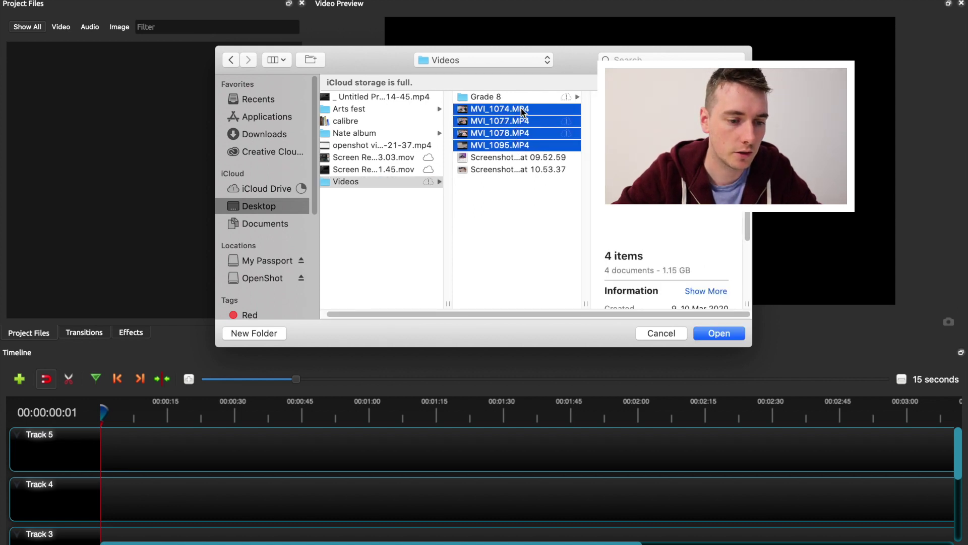
{"action": "left_click", "coordinate": [716, 333]}
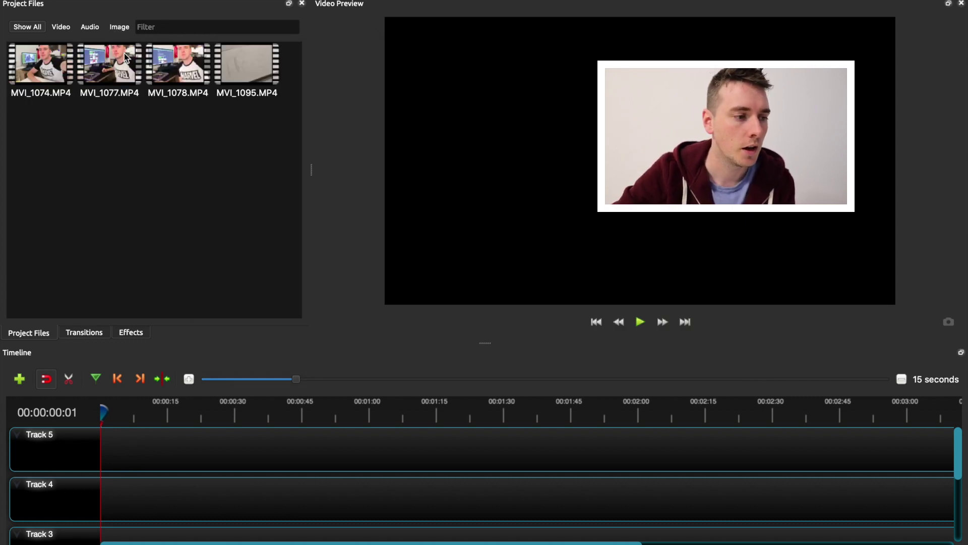
Try the Video and Audio filters in Project Files, then select MVI_1074.MP4
{"action": "left_click", "coordinate": [109, 70]}
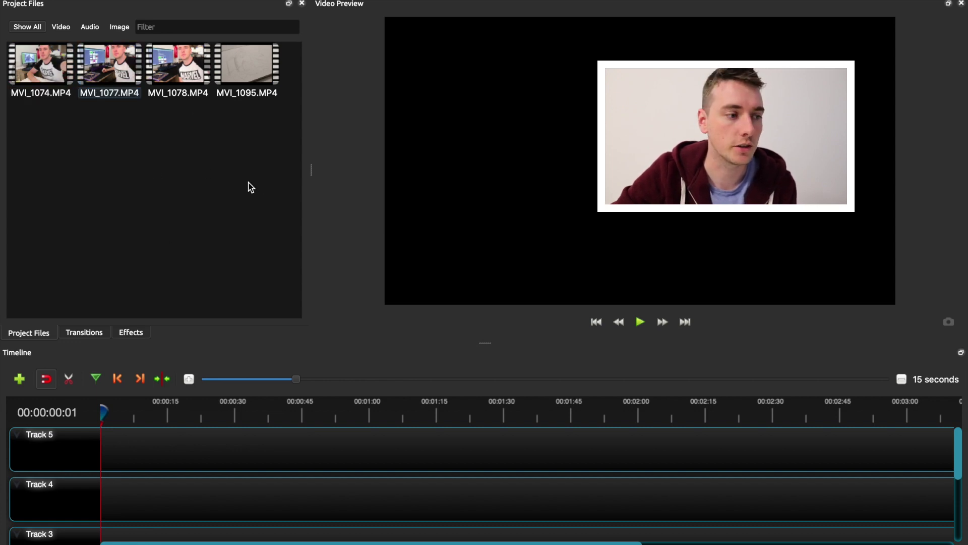
{"action": "left_click", "coordinate": [59, 28]}
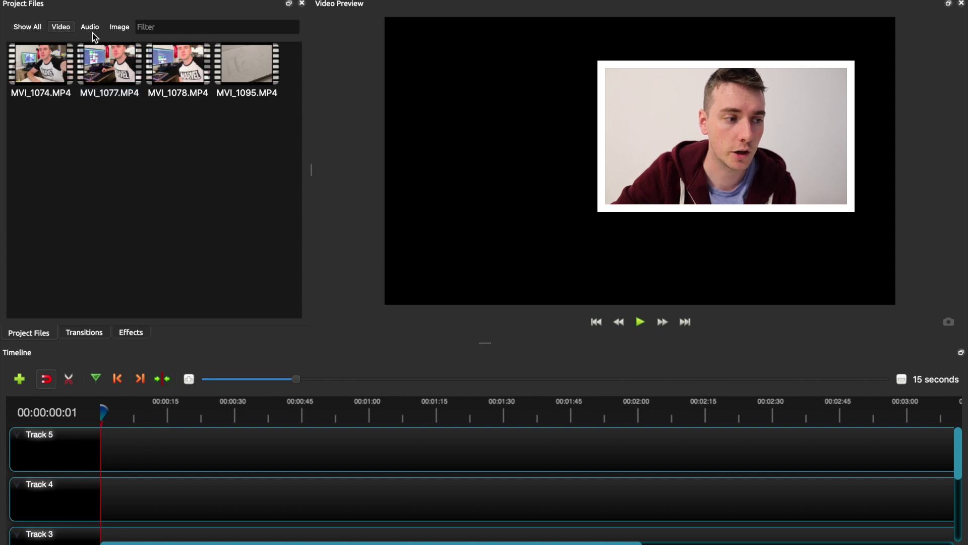
{"action": "left_click", "coordinate": [91, 28]}
{"action": "left_click", "coordinate": [62, 29]}
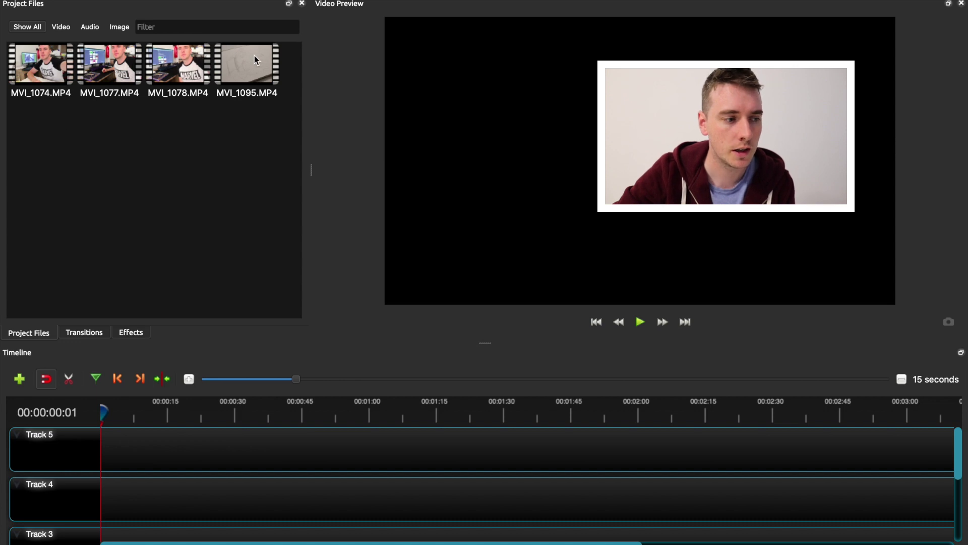
{"action": "left_click", "coordinate": [17, 68]}
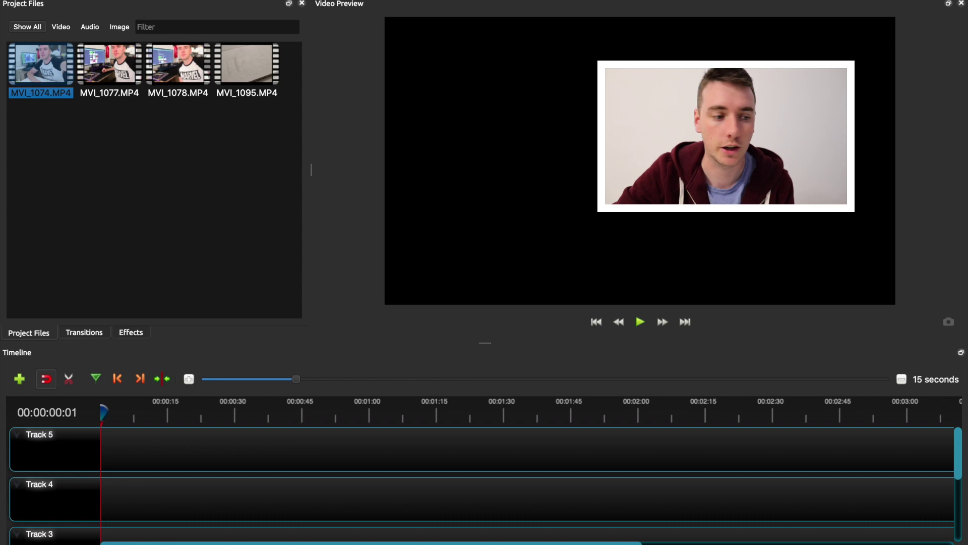
{"action": "left_click", "coordinate": [255, 512]}
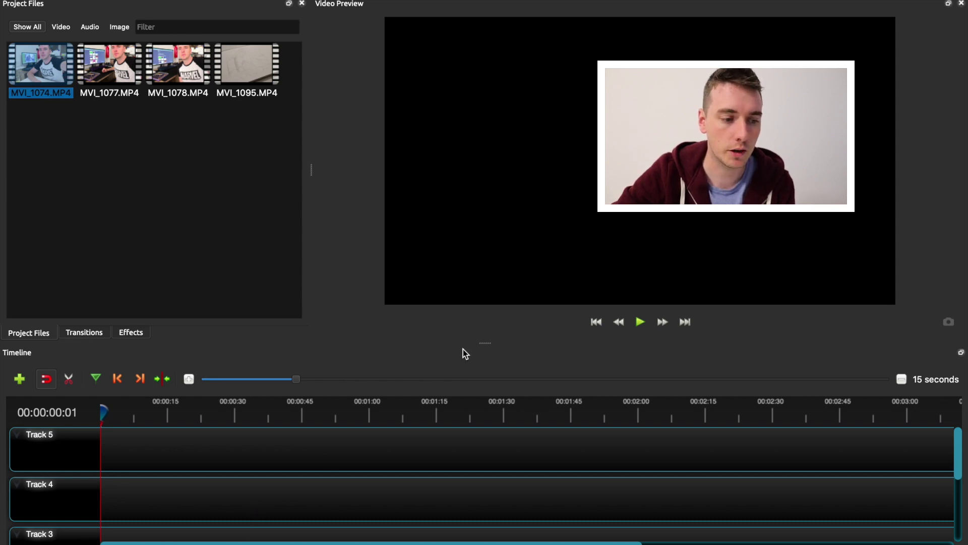
Drag the timeline splitter upward, scroll down to Track 1, and clear the Project Files selection
{"action": "left_click_drag", "start_coordinate": [488, 344], "coordinate": [507, 255]}
{"action": "scroll", "coordinate": [954, 456], "scroll_direction": "down", "scroll_amount": 2}
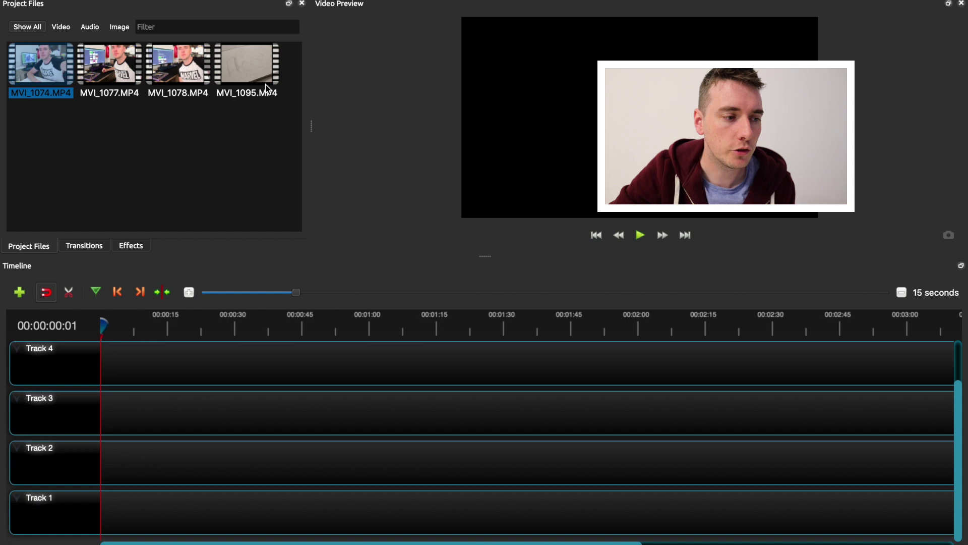
{"action": "left_click", "coordinate": [206, 102]}
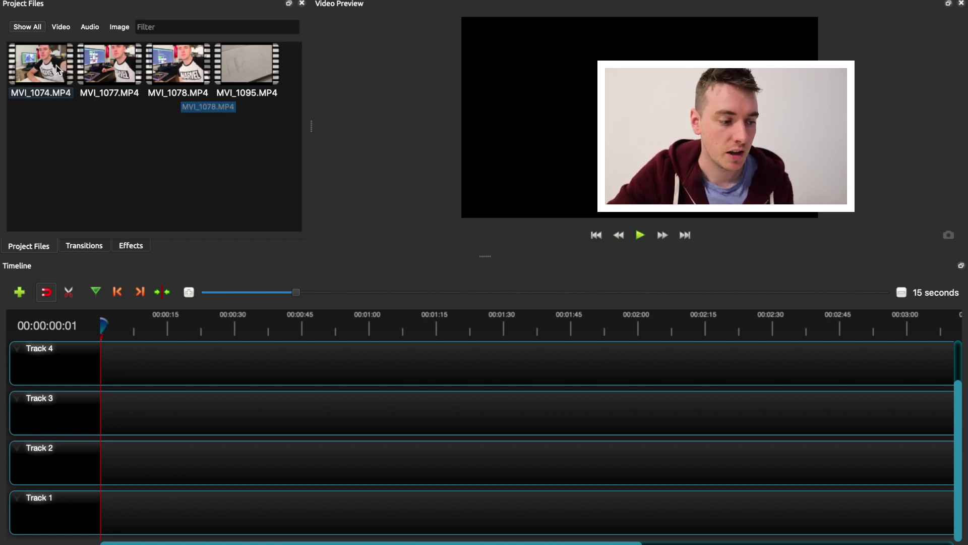
Place MVI_1074, MVI_1077, MVI_1078 and MVI_1095 in sequence on Track 1, zooming the timeline to 45 seconds
{"action": "left_click_drag", "start_coordinate": [56, 68], "coordinate": [100, 505]}
{"action": "left_click_drag", "start_coordinate": [110, 60], "coordinate": [310, 525]}
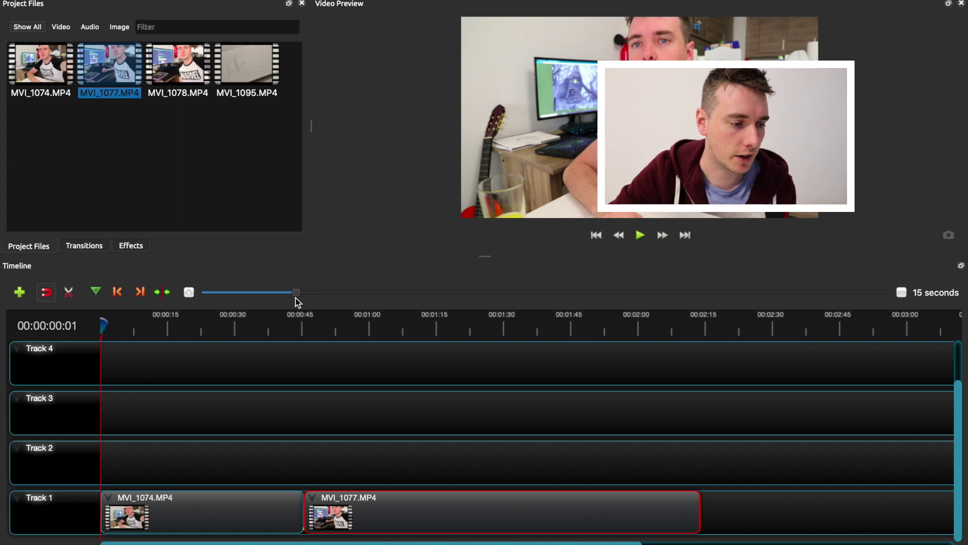
{"action": "left_click_drag", "start_coordinate": [298, 296], "coordinate": [367, 298]}
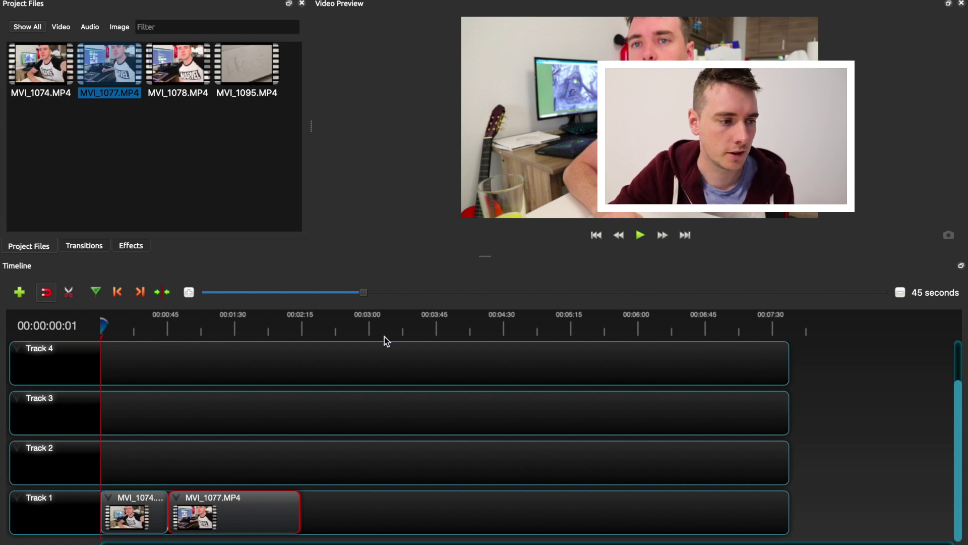
{"action": "left_click_drag", "start_coordinate": [169, 53], "coordinate": [305, 514]}
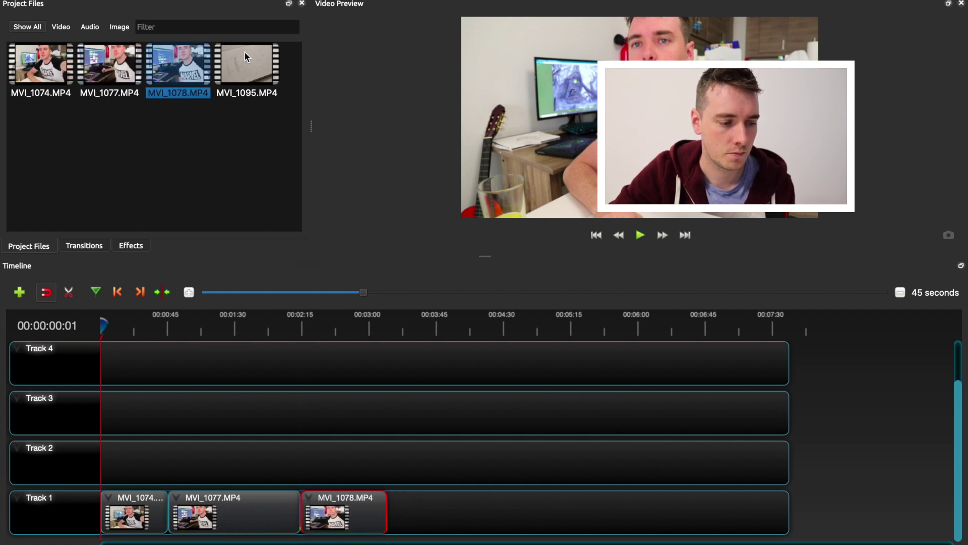
{"action": "left_click_drag", "start_coordinate": [244, 52], "coordinate": [391, 507]}
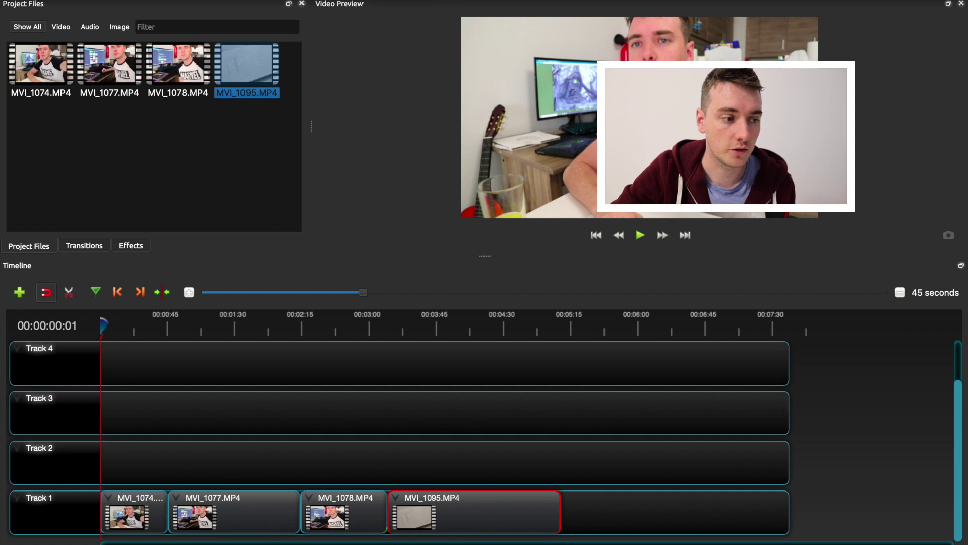
{"action": "left_click", "coordinate": [166, 1]}
{"action": "mouse_move", "coordinate": [188, 133]}
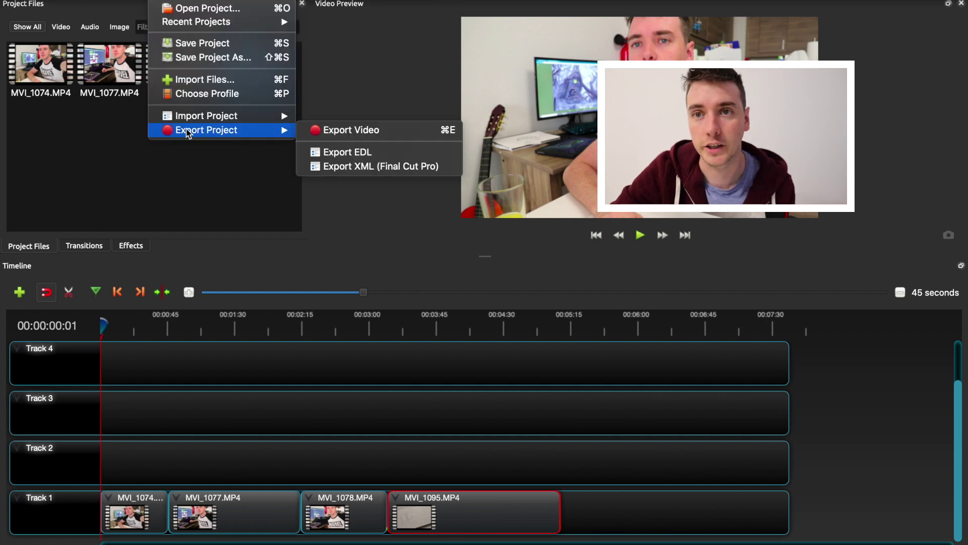
{"action": "left_click", "coordinate": [526, 392]}
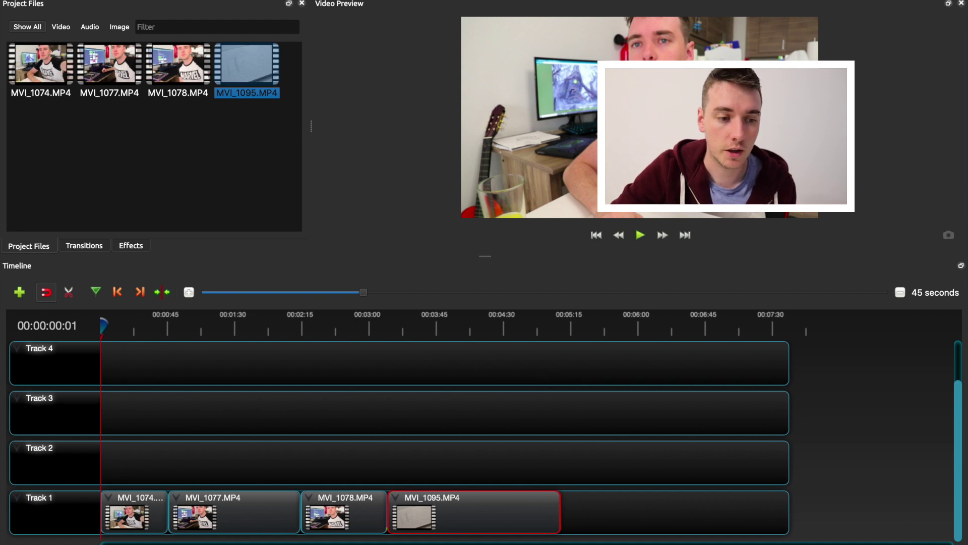
{"action": "left_click", "coordinate": [640, 235]}
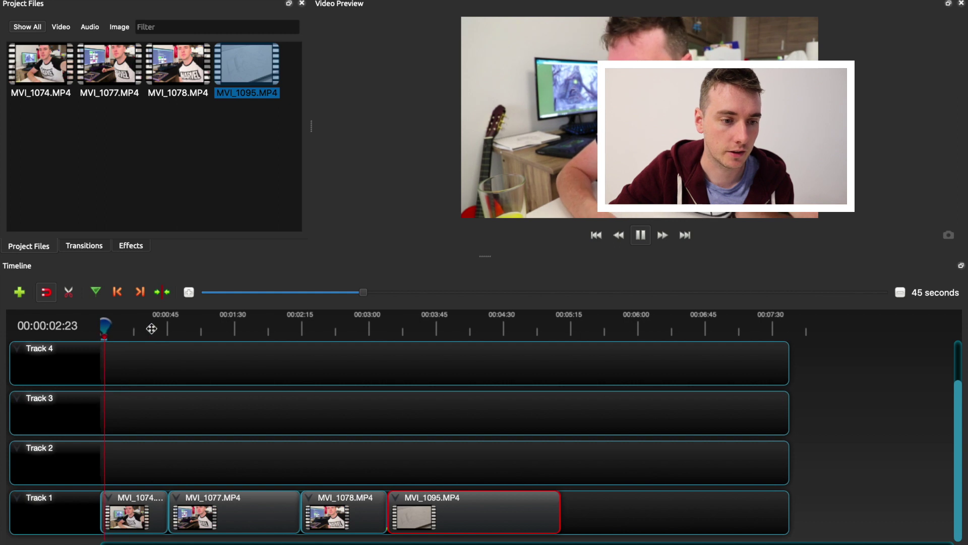
{"action": "left_click", "coordinate": [173, 329]}
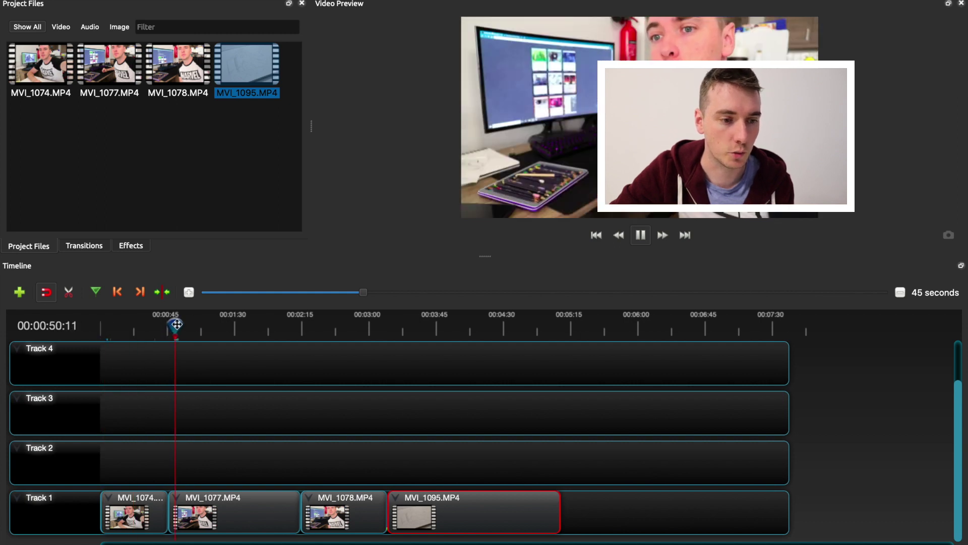
{"action": "left_click_drag", "start_coordinate": [173, 327], "coordinate": [370, 328]}
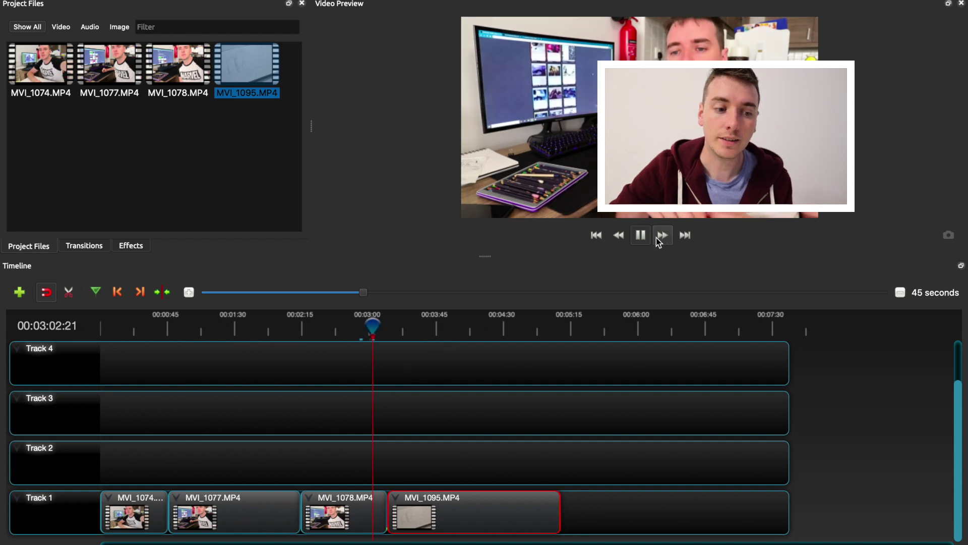
{"action": "left_click", "coordinate": [641, 237]}
Delete MVI_1077, MVI_1078 and MVI_1095 from Track 1 and return the playhead to the start
{"action": "left_click_drag", "start_coordinate": [616, 512], "coordinate": [282, 473]}
{"action": "key", "text": "Delete"}
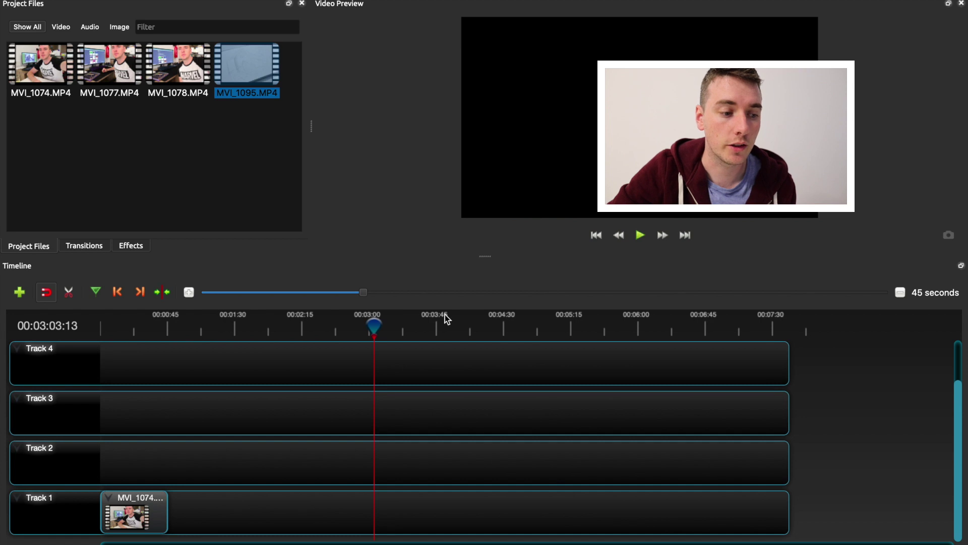
{"action": "left_click_drag", "start_coordinate": [378, 327], "coordinate": [344, 326]}
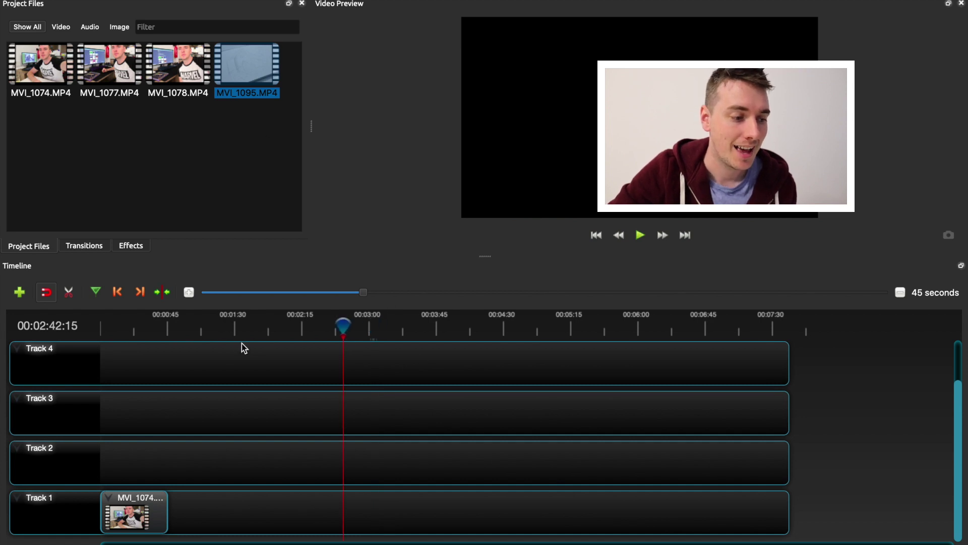
{"action": "left_click", "coordinate": [101, 327]}
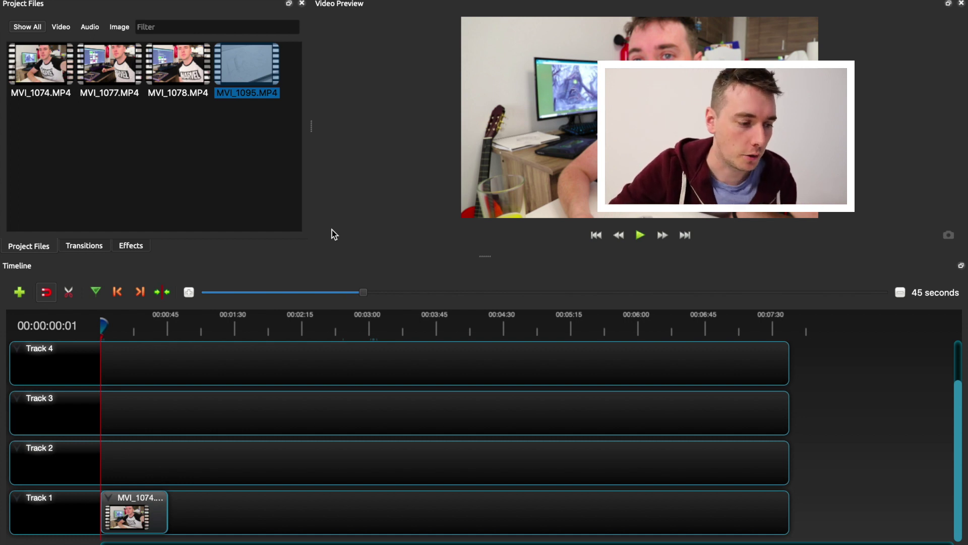
Select MVI_1074, zoom in on it, and play it to the four-second mark
{"action": "left_click", "coordinate": [114, 520]}
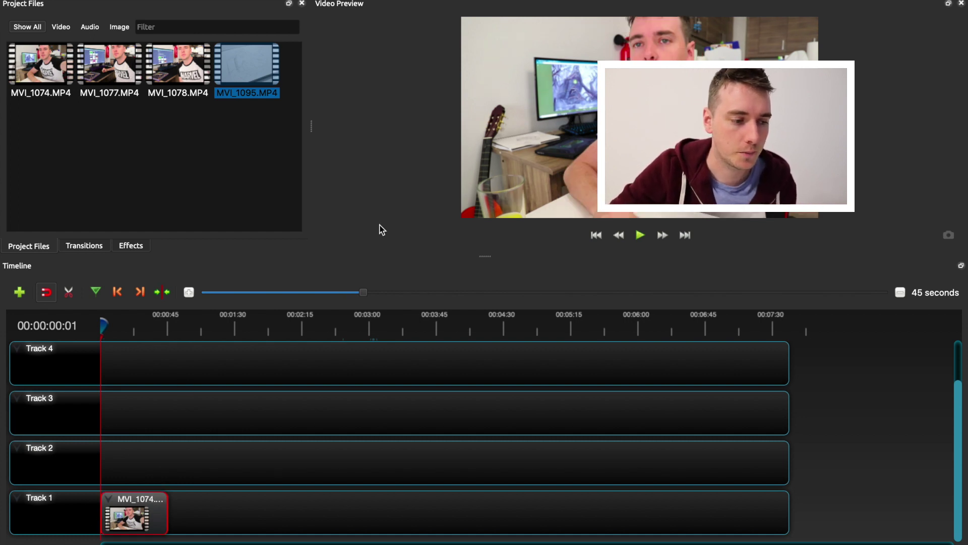
{"action": "left_click_drag", "start_coordinate": [361, 291], "coordinate": [255, 293]}
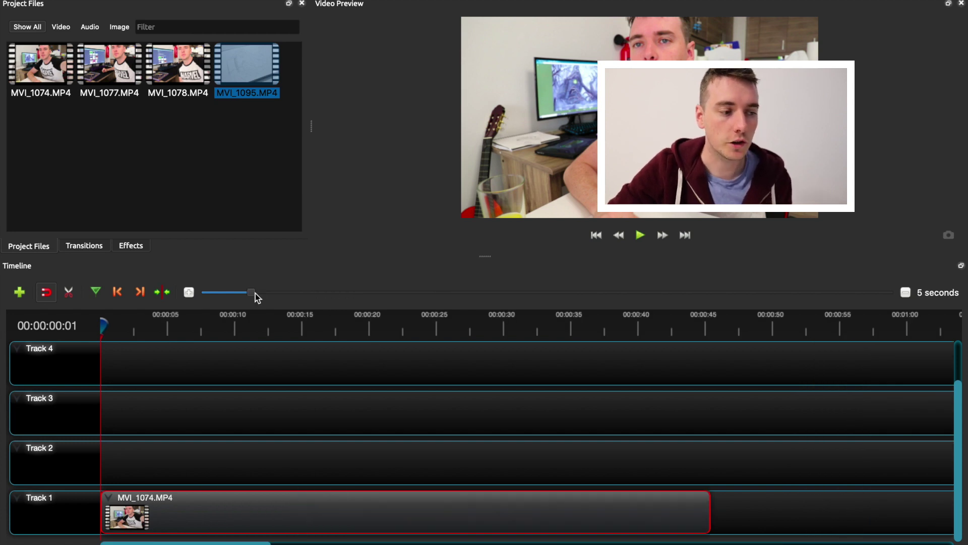
{"action": "left_click", "coordinate": [639, 235]}
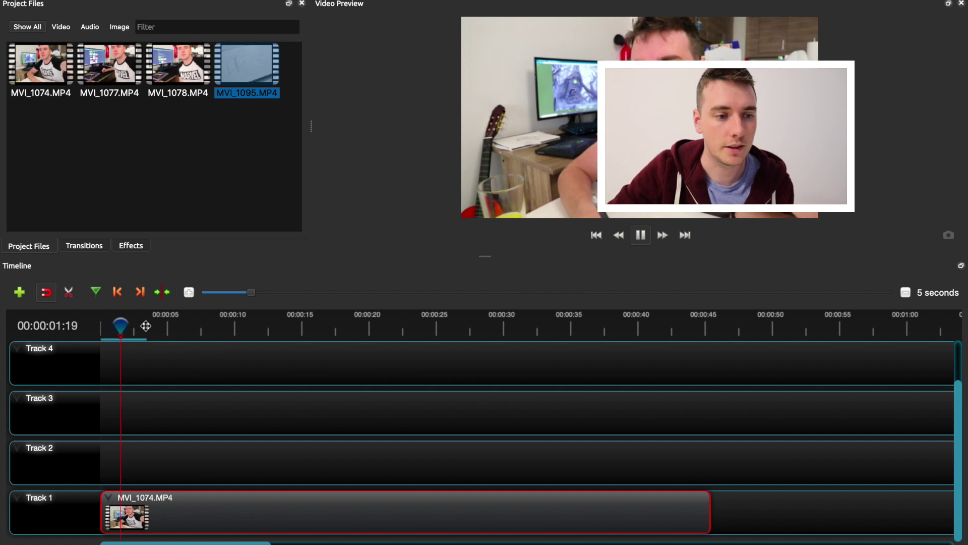
{"action": "left_click", "coordinate": [640, 235]}
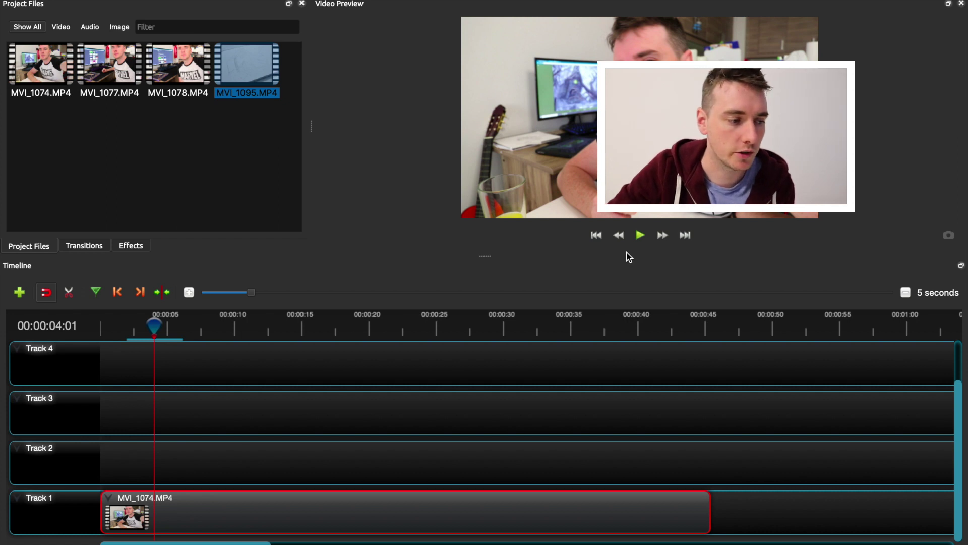
Razor-split MVI_1074 at four seconds and delete the short opening piece
{"action": "left_click", "coordinate": [68, 291]}
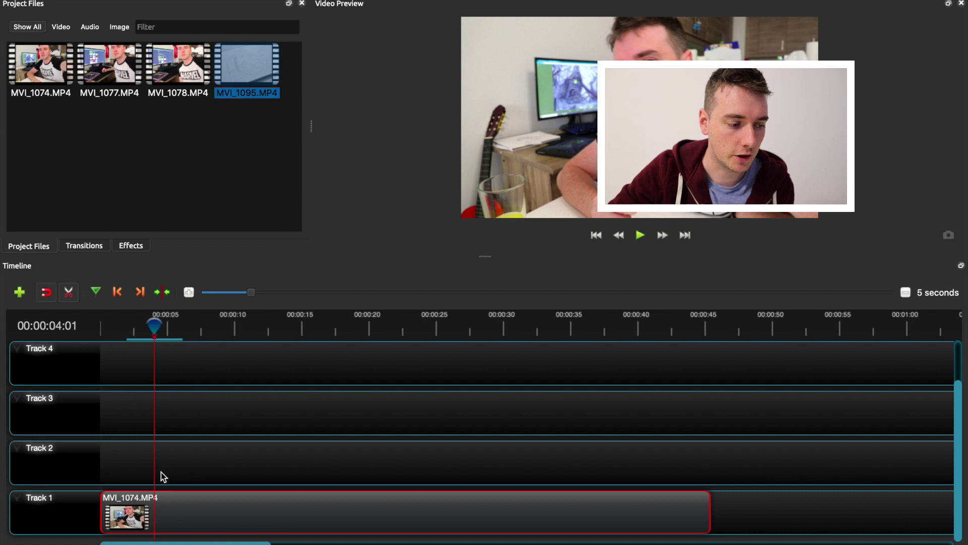
{"action": "left_click", "coordinate": [165, 501]}
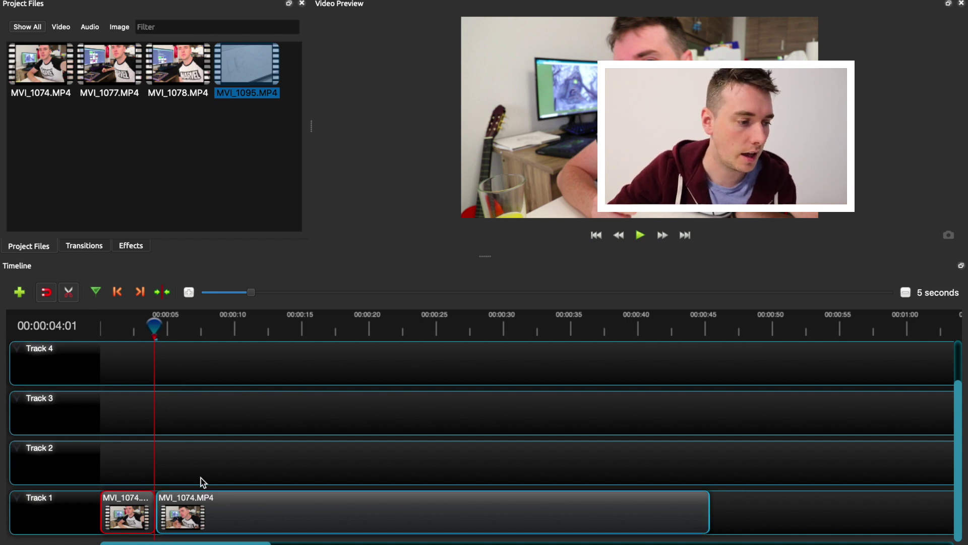
{"action": "left_click", "coordinate": [69, 291]}
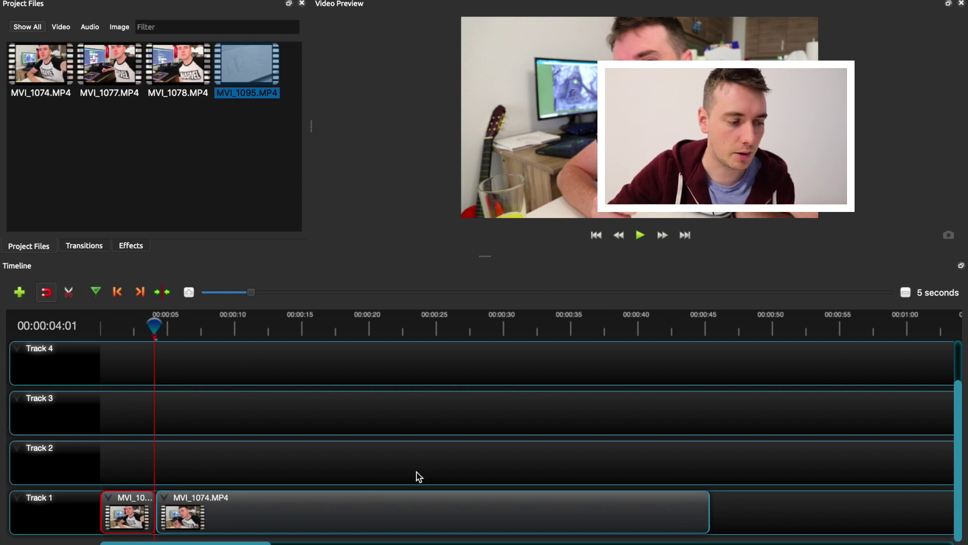
{"action": "key", "text": "Delete"}
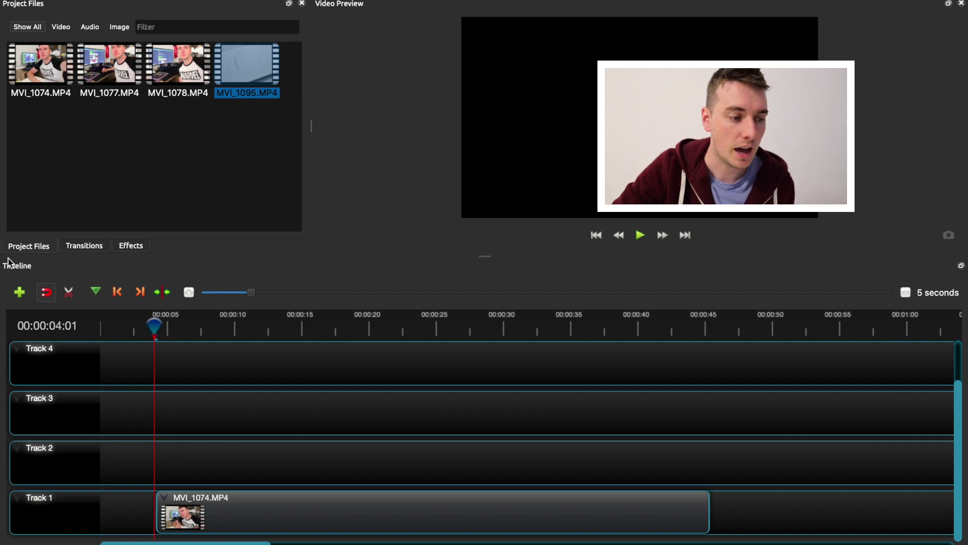
{"action": "left_click_drag", "start_coordinate": [156, 329], "coordinate": [337, 325]}
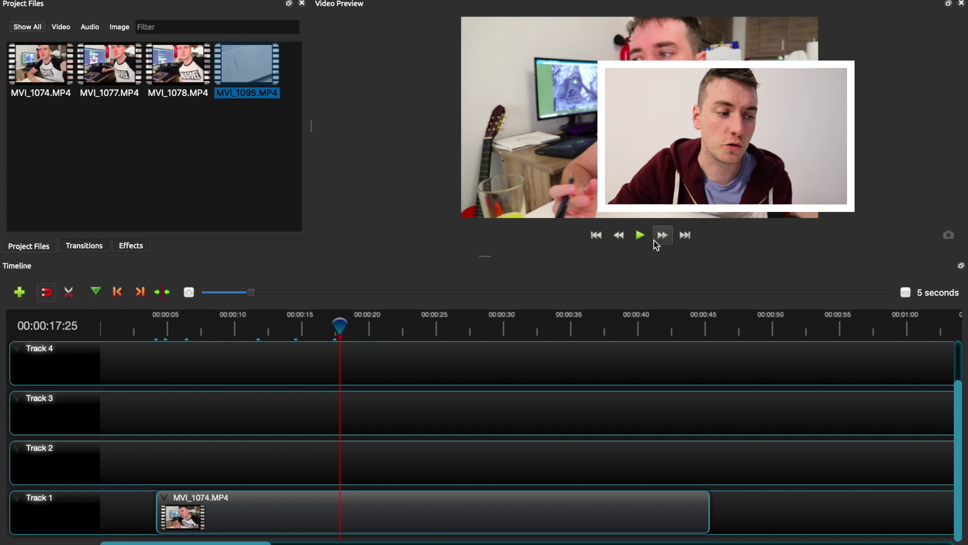
Razor-split MVI_1074 at 17 seconds and further along, delete the middle piece, and close the gap
{"action": "left_click", "coordinate": [68, 291]}
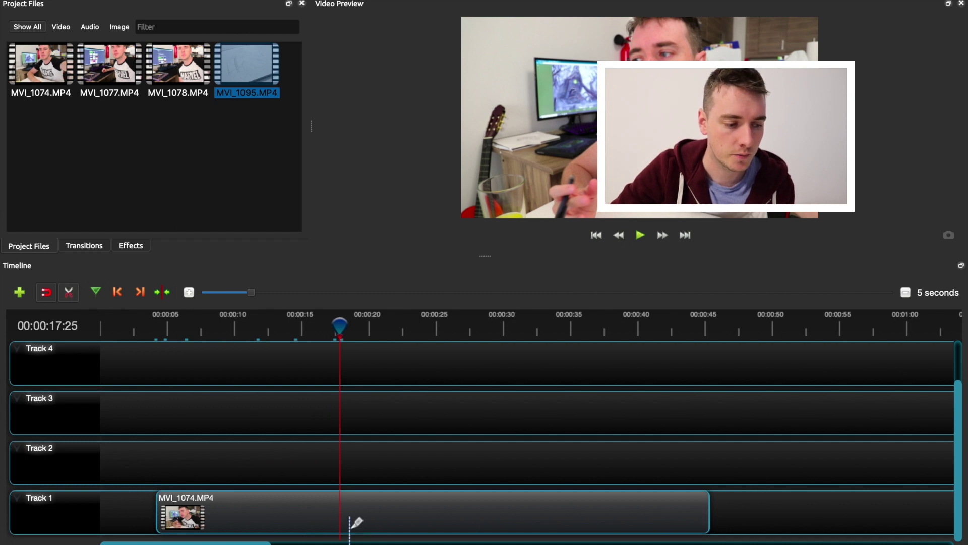
{"action": "left_click", "coordinate": [336, 499]}
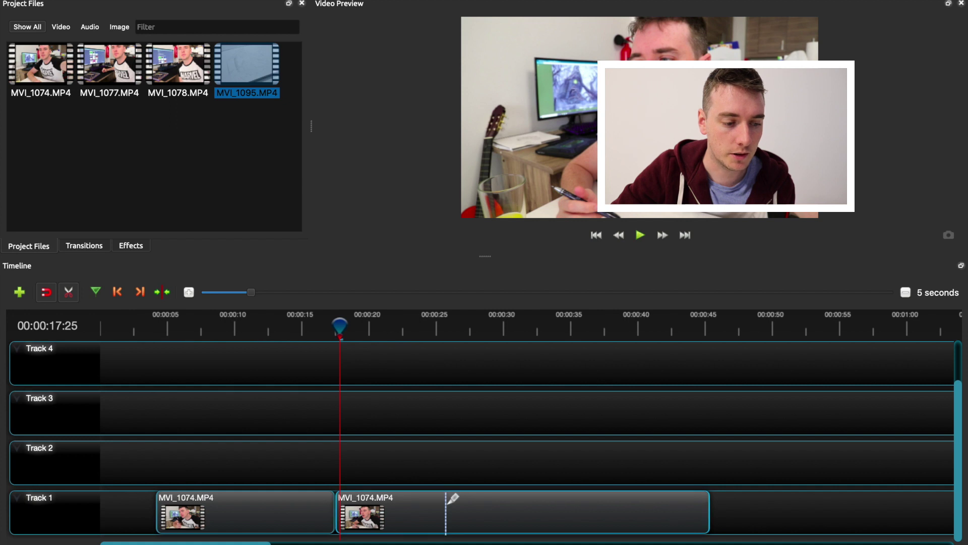
{"action": "left_click", "coordinate": [663, 471]}
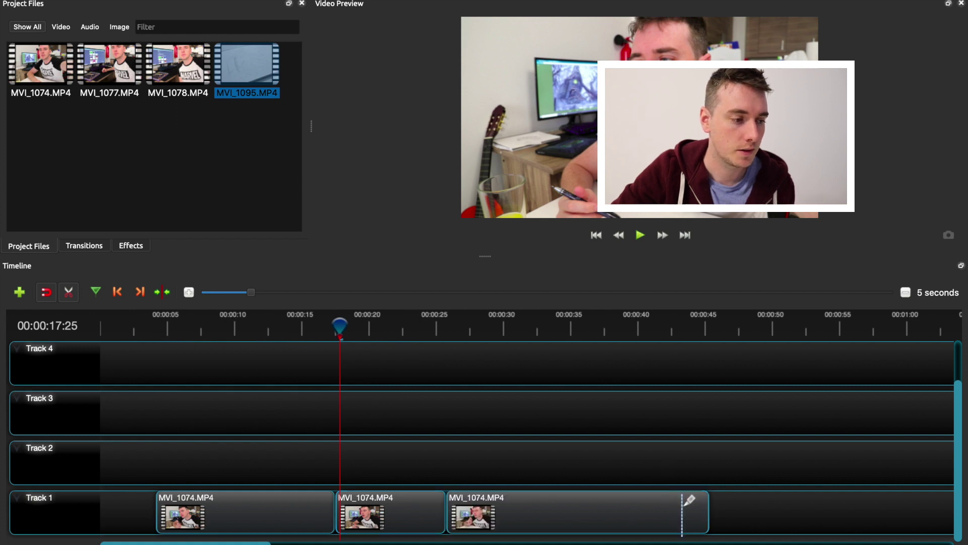
{"action": "left_click", "coordinate": [69, 292]}
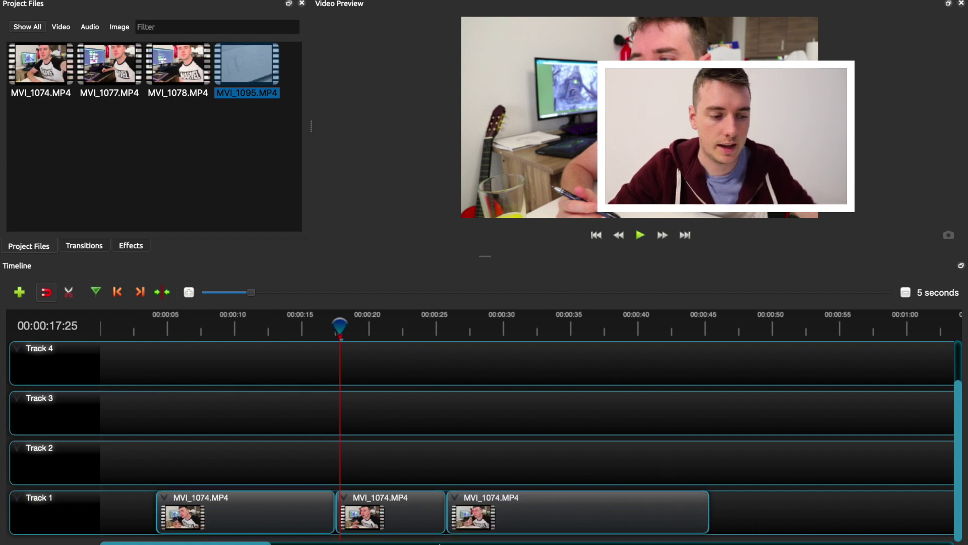
{"action": "left_click", "coordinate": [435, 505]}
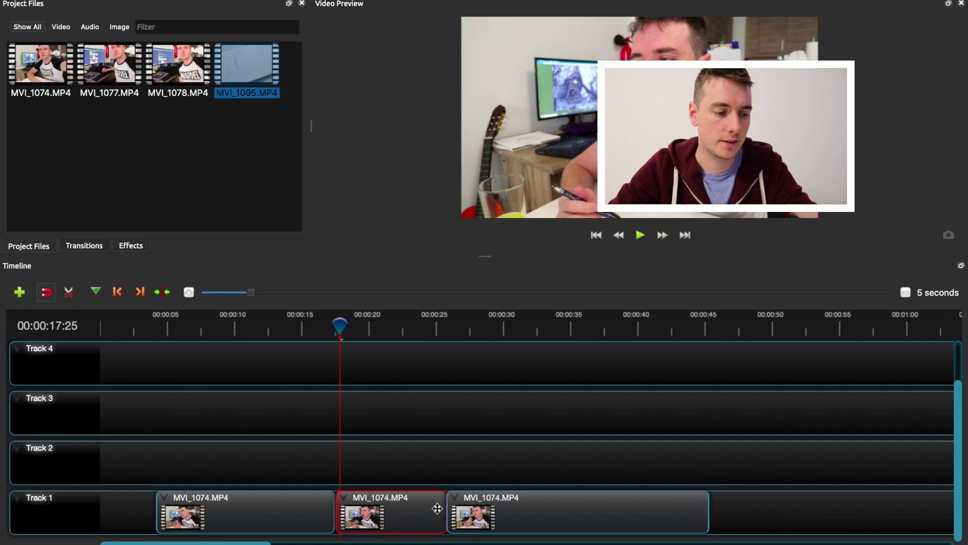
{"action": "key", "text": "Delete"}
{"action": "left_click_drag", "start_coordinate": [462, 505], "coordinate": [354, 502]}
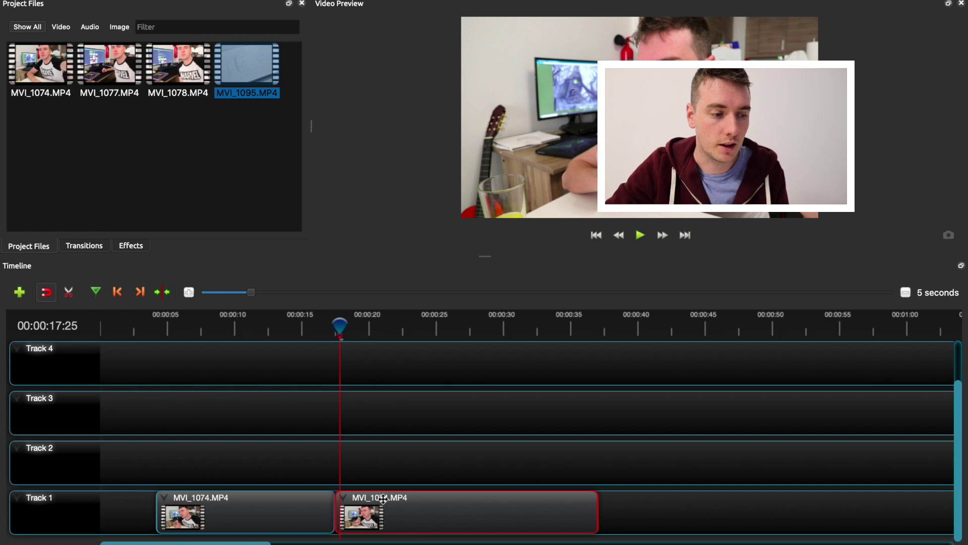
Nudge the second MVI_1074 piece, then play back across the join to review it
{"action": "left_click_drag", "start_coordinate": [372, 497], "coordinate": [378, 497]}
{"action": "left_click_drag", "start_coordinate": [337, 322], "coordinate": [329, 323]}
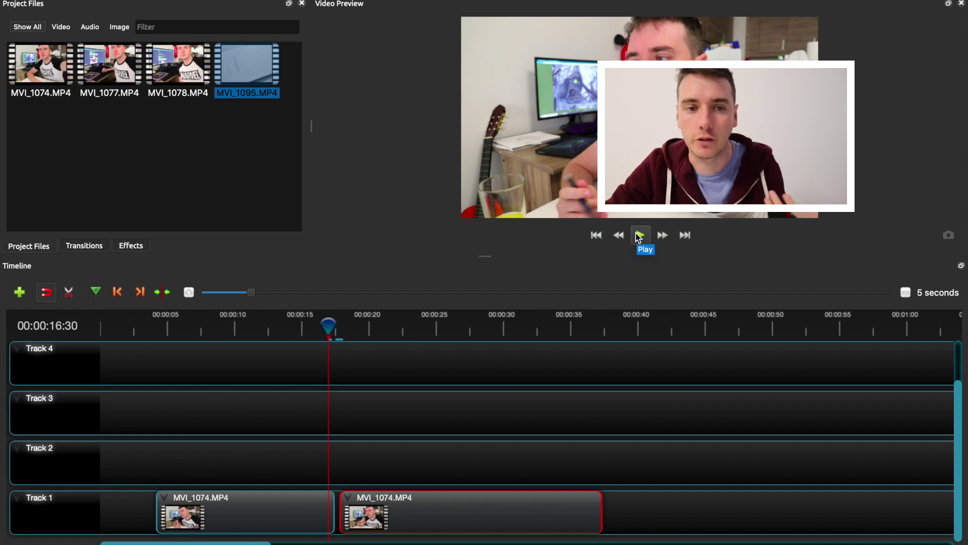
{"action": "left_click", "coordinate": [640, 235]}
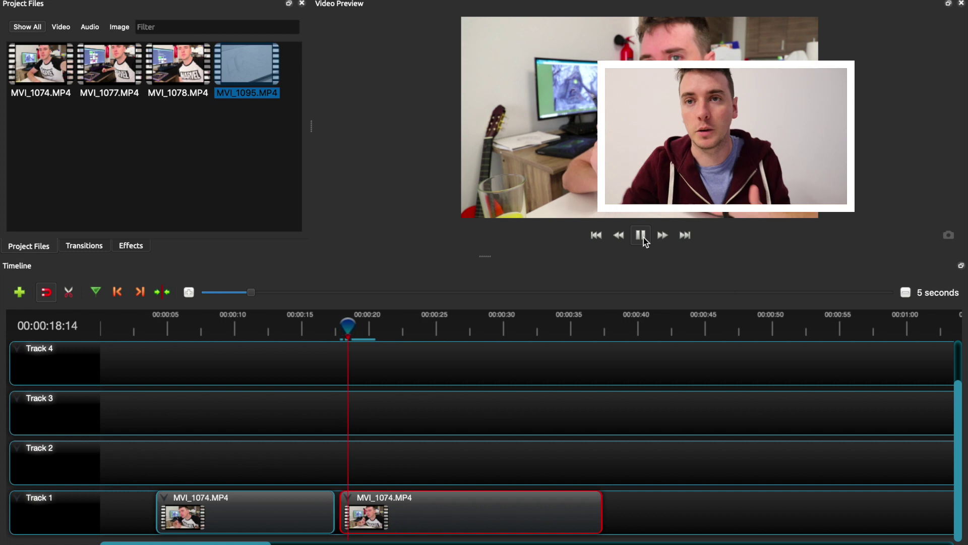
{"action": "left_click", "coordinate": [641, 236]}
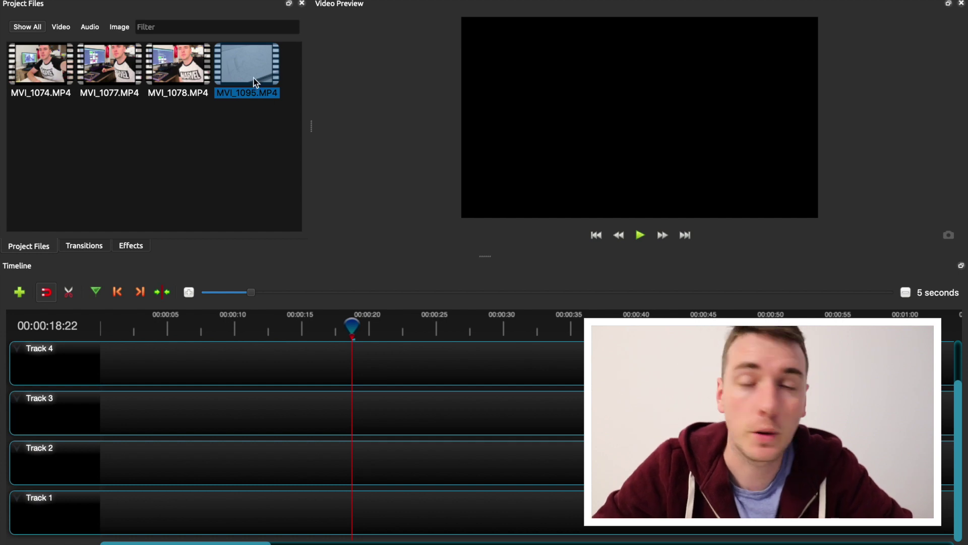
Place MVI_1095 at the start of Track 1 and MVI_1074 on Track 2, then rewind the playhead
{"action": "left_click_drag", "start_coordinate": [253, 73], "coordinate": [68, 501]}
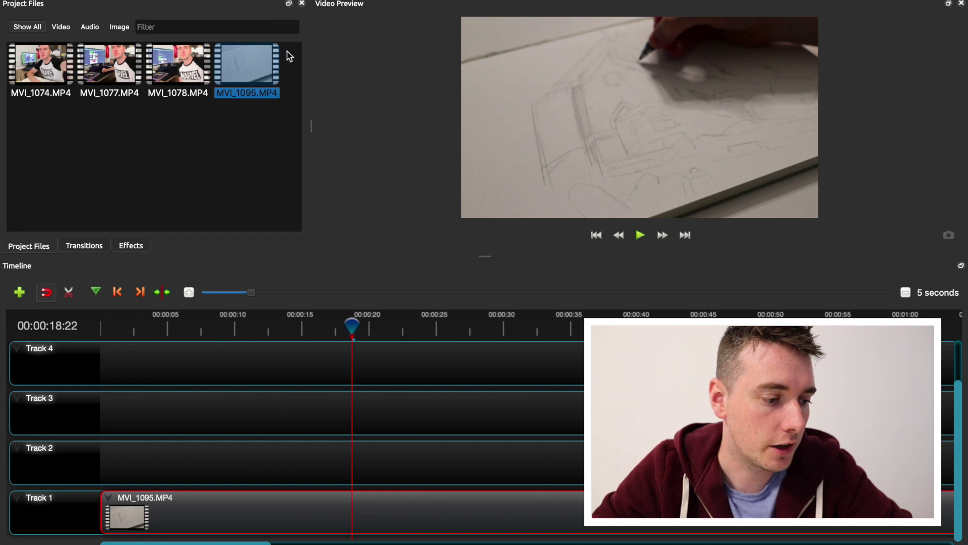
{"action": "left_click_drag", "start_coordinate": [352, 333], "coordinate": [344, 333]}
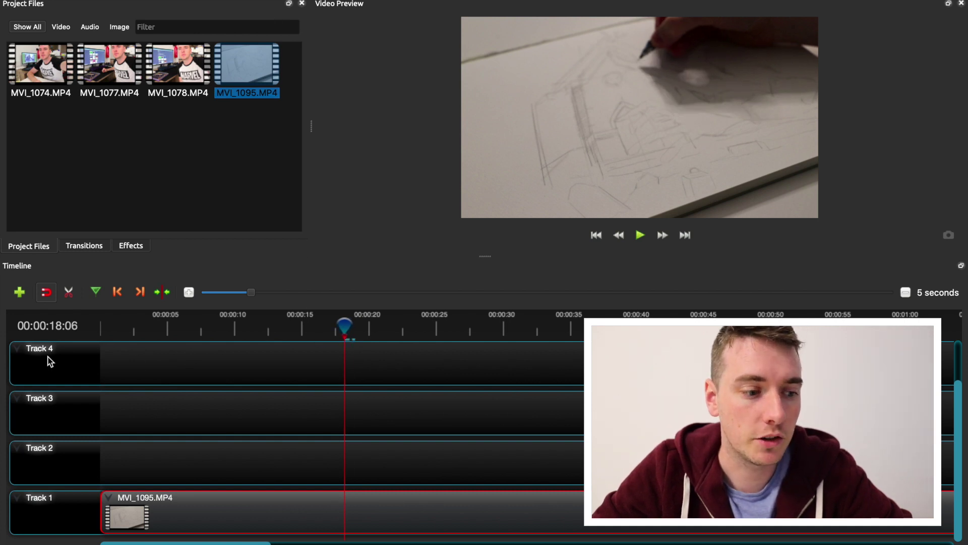
{"action": "left_click", "coordinate": [160, 70]}
{"action": "left_click_drag", "start_coordinate": [17, 67], "coordinate": [101, 459]}
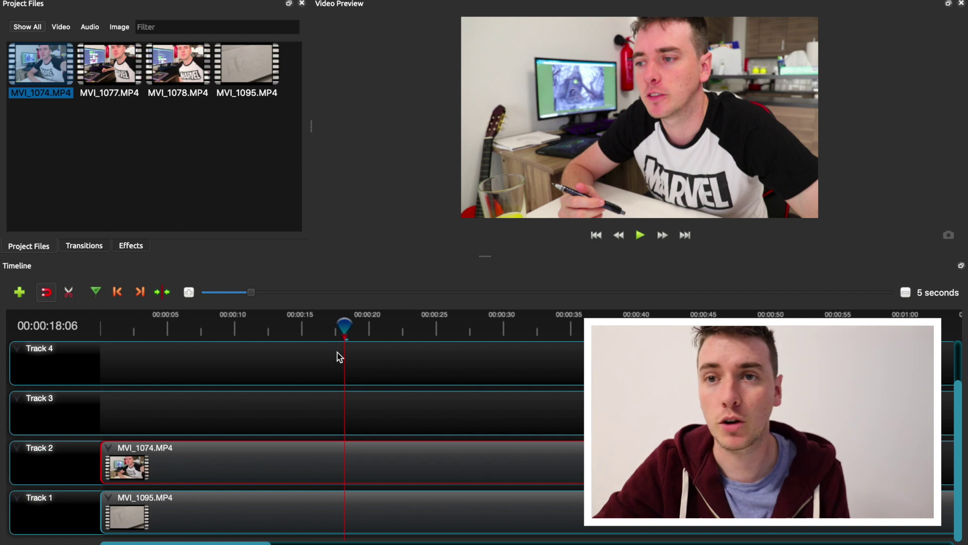
{"action": "left_click_drag", "start_coordinate": [345, 328], "coordinate": [14, 347]}
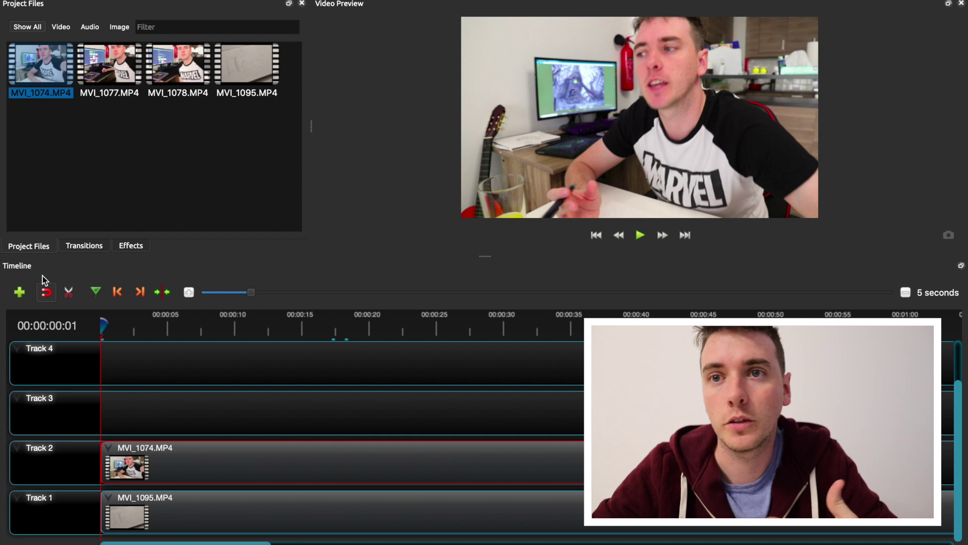
Give the Track 2 MVI_1074 clip the Layout 1/4 Size - Top Right and play the preview
{"action": "right_click", "coordinate": [263, 465]}
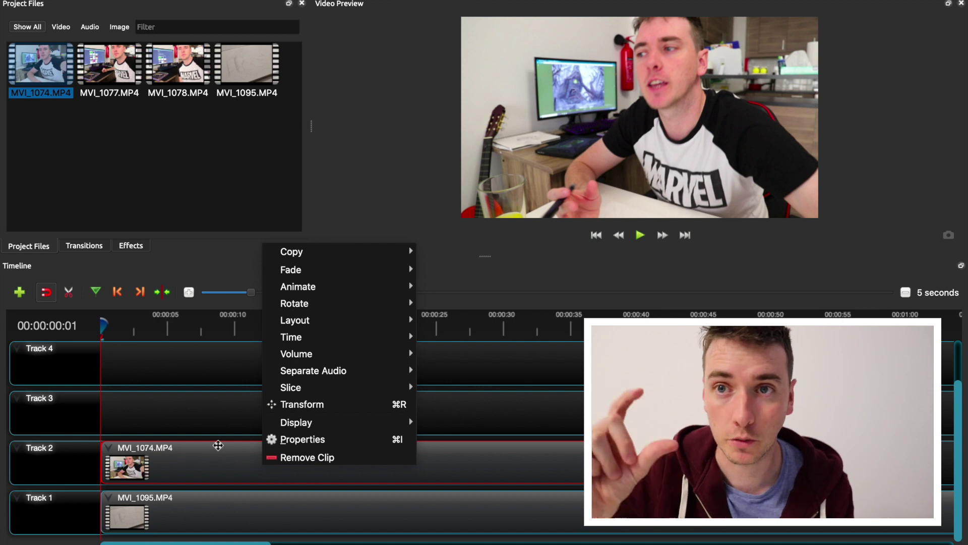
{"action": "mouse_move", "coordinate": [312, 330]}
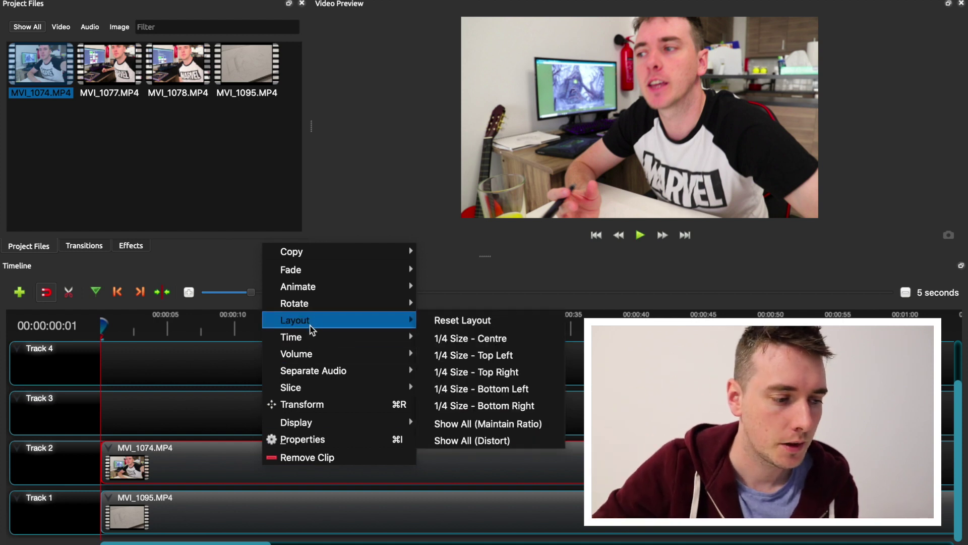
{"action": "left_click", "coordinate": [490, 347]}
{"action": "right_click", "coordinate": [449, 448]}
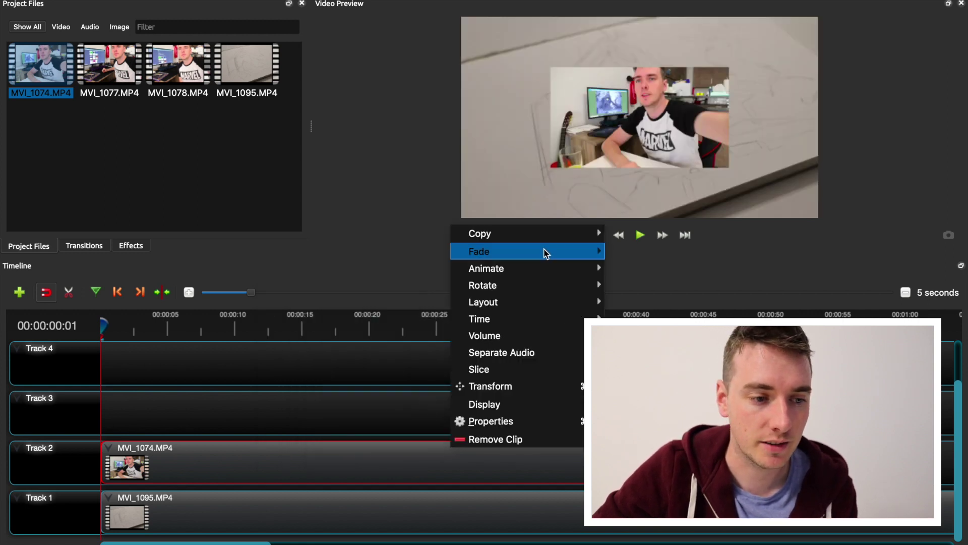
{"action": "mouse_move", "coordinate": [536, 301]}
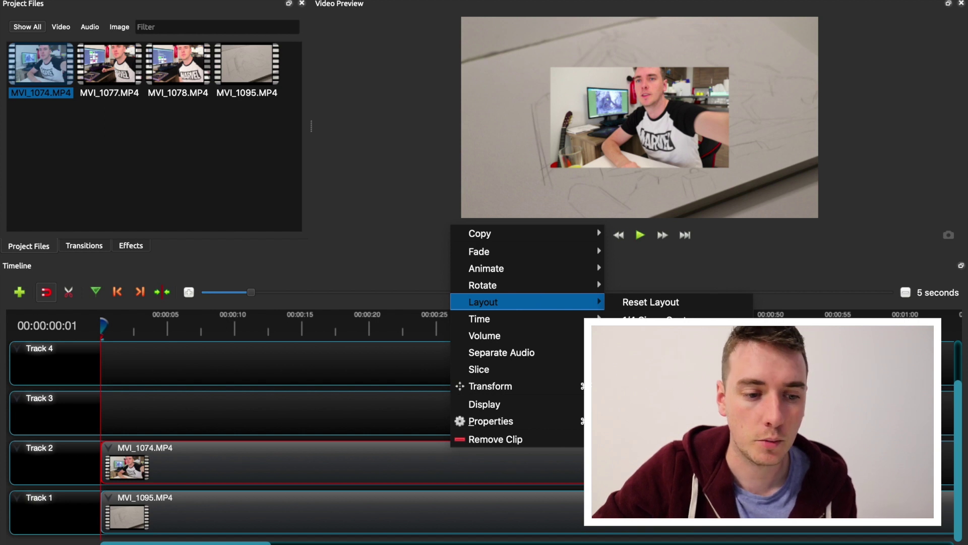
{"action": "left_click", "coordinate": [651, 352]}
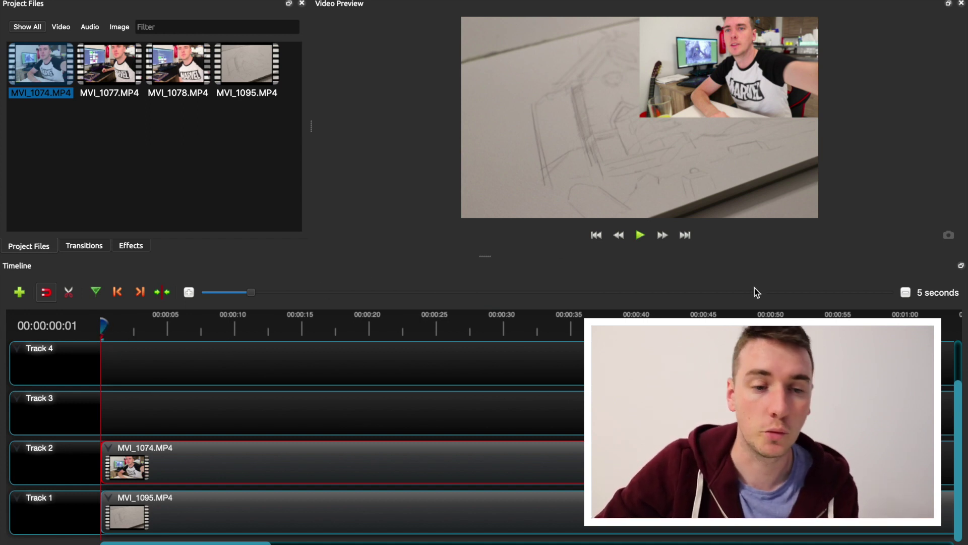
{"action": "left_click", "coordinate": [639, 241]}
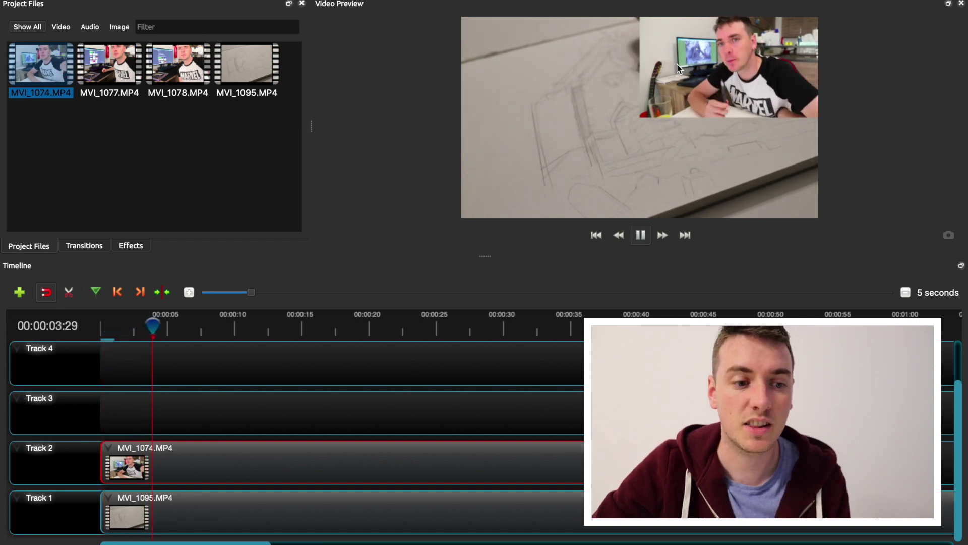
Turn off the accidentally enabled Razor mode and pause the preview
{"action": "key", "text": "c"}
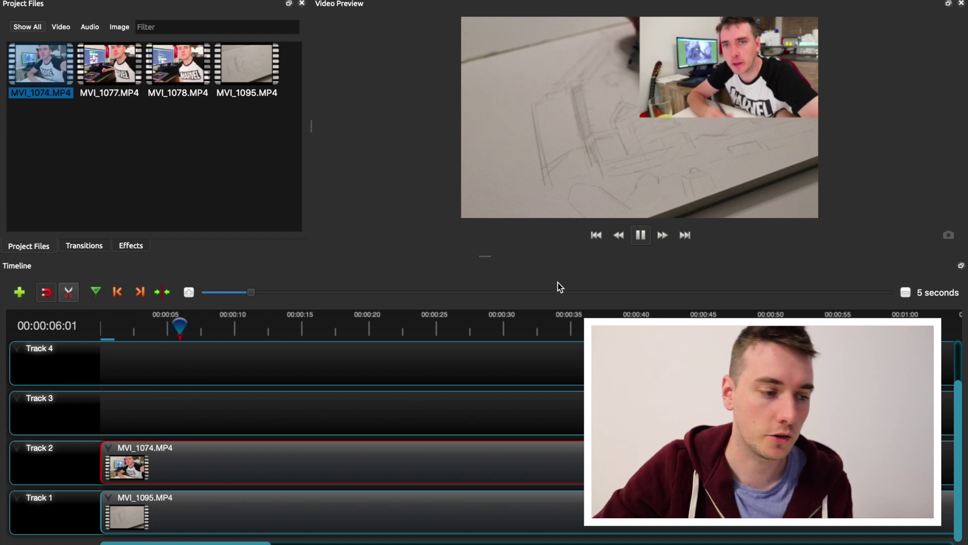
{"action": "key", "text": "c"}
{"action": "left_click", "coordinate": [639, 235]}
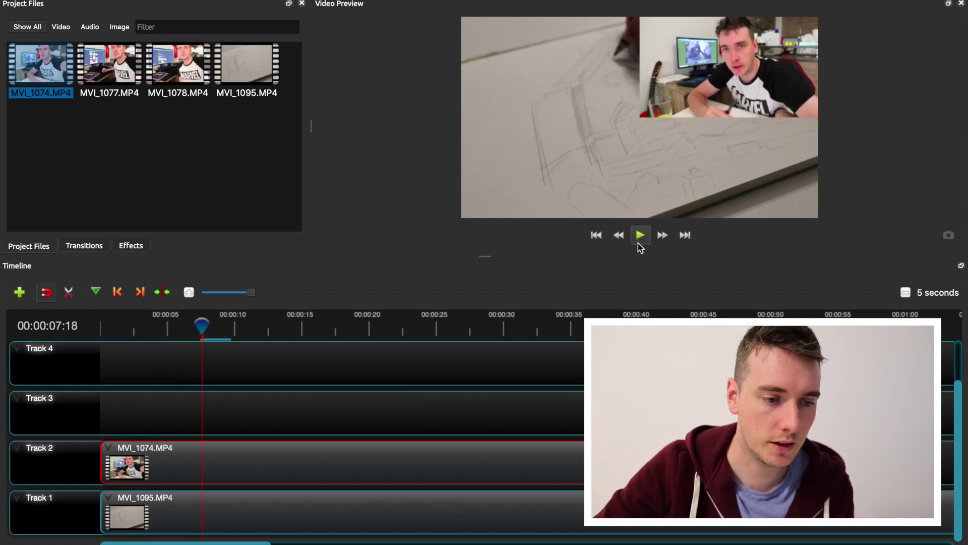
Undo an accidental clip removal and set MVI_1074 to Layout 1/4 Size - Top Left
{"action": "right_click", "coordinate": [520, 479]}
{"action": "left_click", "coordinate": [527, 474]}
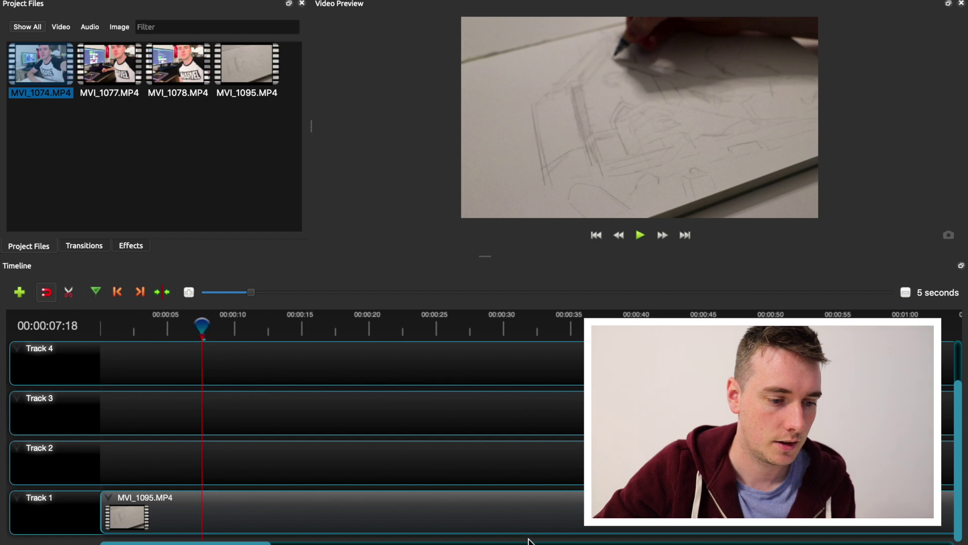
{"action": "key", "text": "ctrl+z"}
{"action": "right_click", "coordinate": [495, 459]}
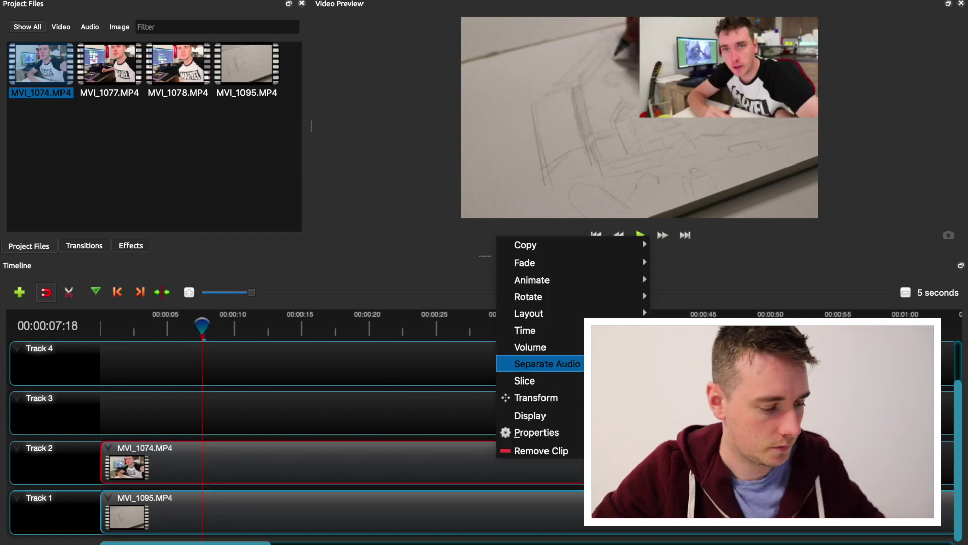
{"action": "mouse_move", "coordinate": [595, 314]}
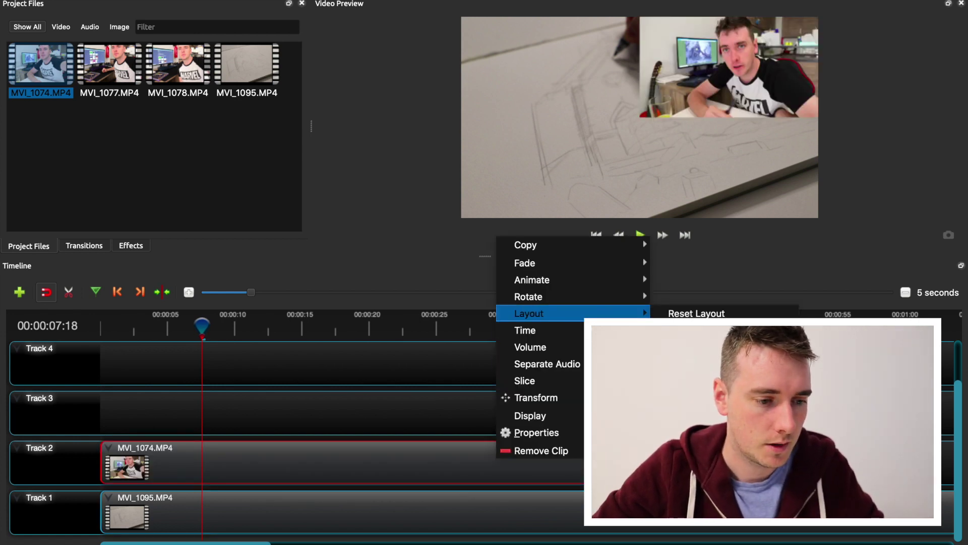
{"action": "left_click", "coordinate": [701, 330]}
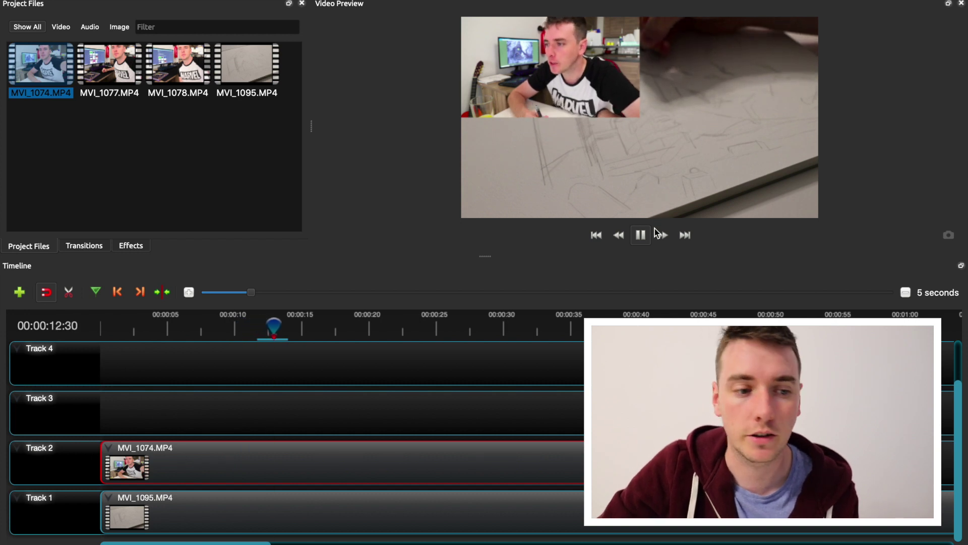
Play and pause the preview to review the picture-in-picture inset
{"action": "left_click", "coordinate": [641, 237]}
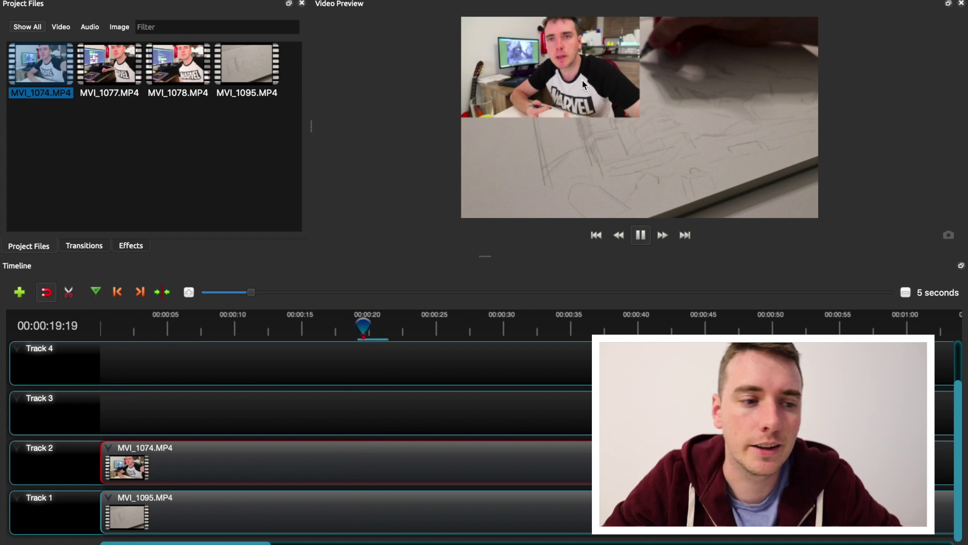
{"action": "left_click", "coordinate": [642, 242]}
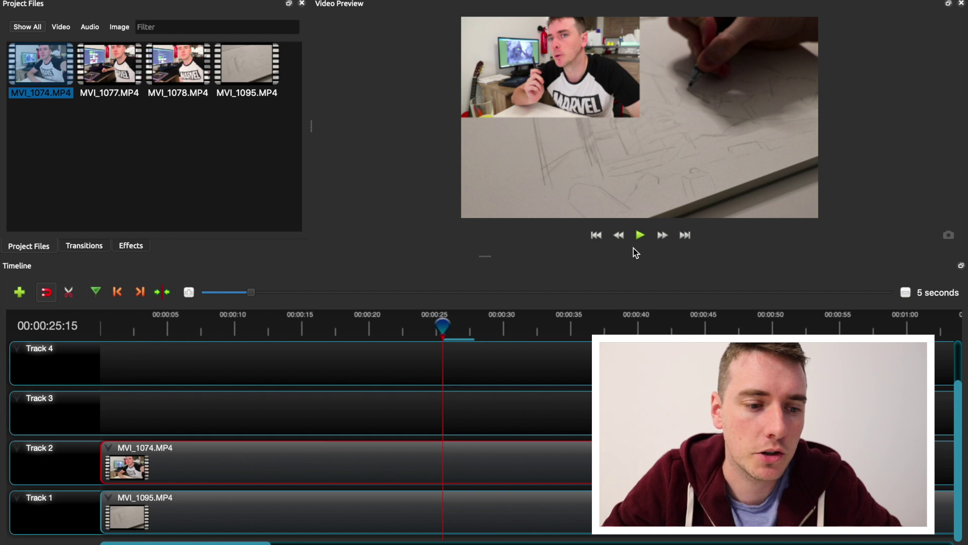
{"action": "left_click", "coordinate": [640, 235]}
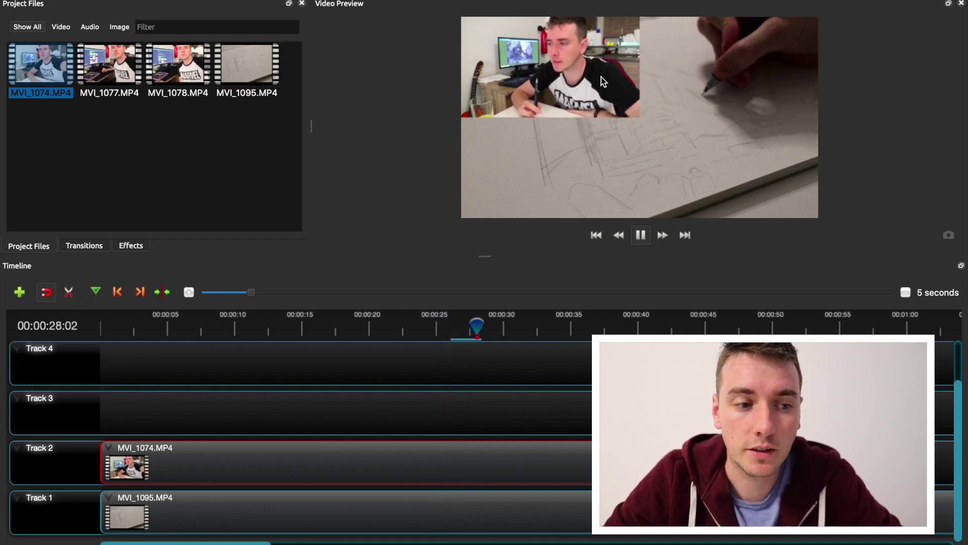
{"action": "left_click", "coordinate": [641, 233]}
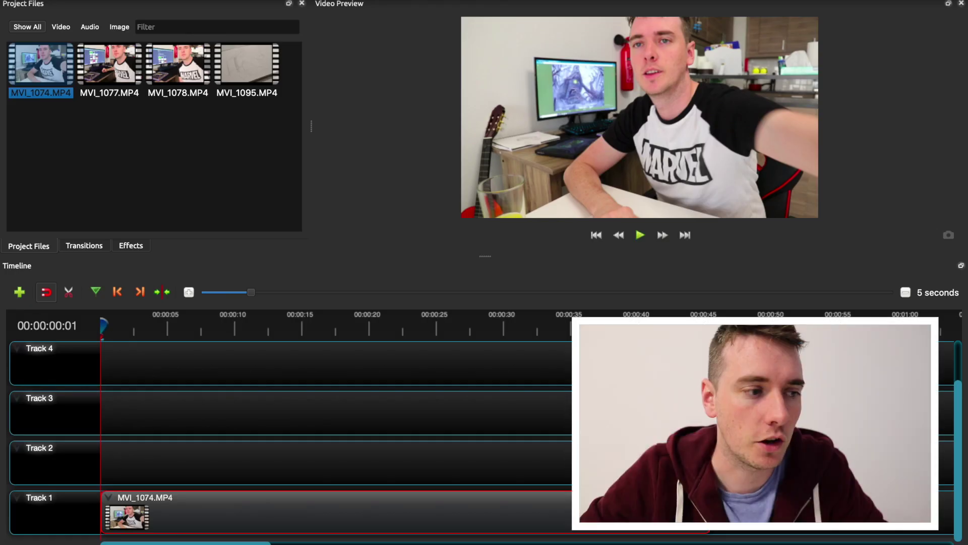
Start a Bar 3 title and enter 'Learning Objective: LEarn to use Open Shot editor' as Line 1
{"action": "left_click", "coordinate": [262, 2]}
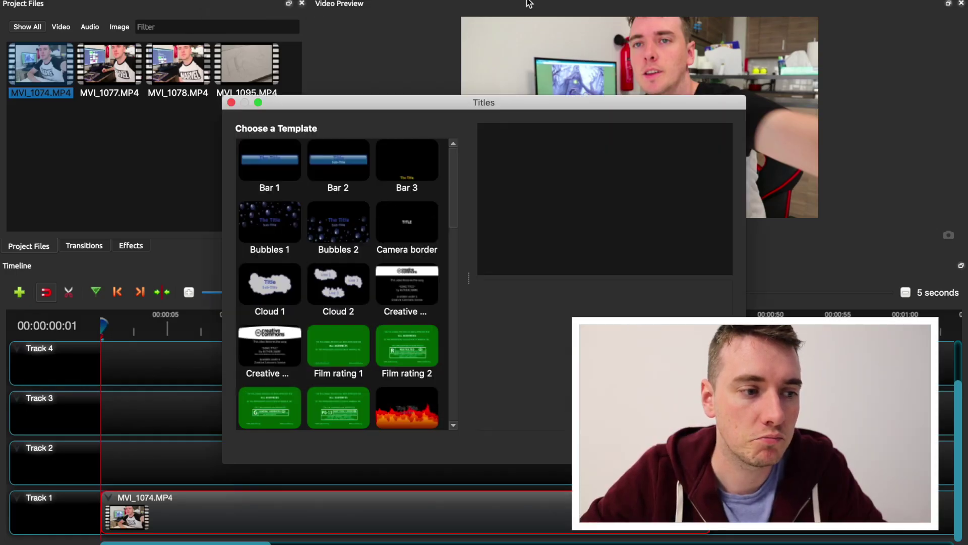
{"action": "left_click", "coordinate": [396, 167]}
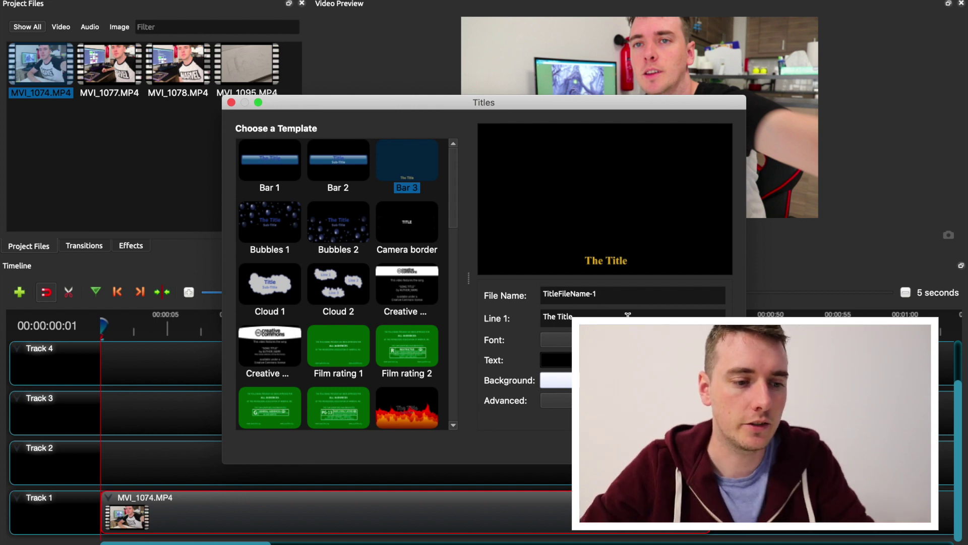
{"action": "type", "text": "Learning Int"}
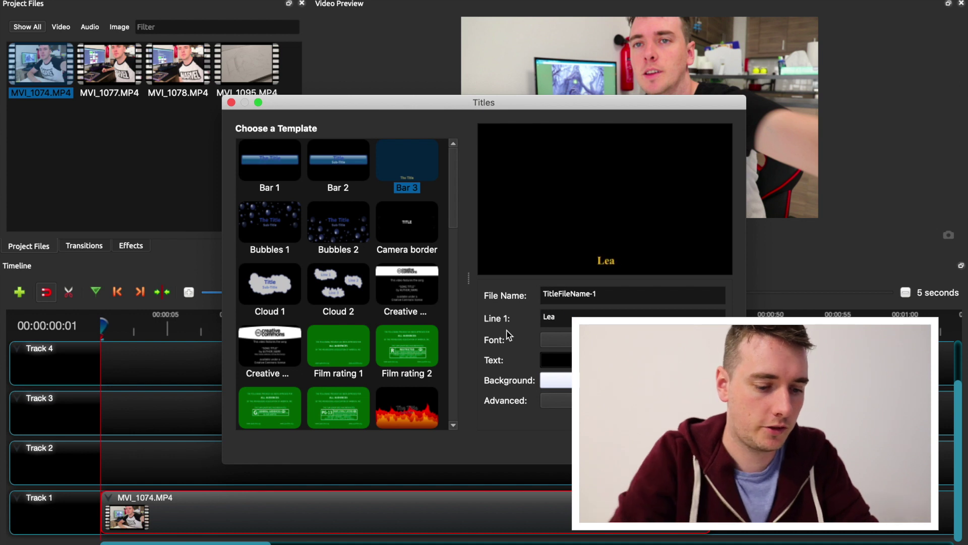
{"action": "key", "text": "BackSpace"}
{"action": "key", "text": "BackSpace"}
{"action": "key", "text": "BackSpace"}
{"action": "key", "text": "BackSpace"}
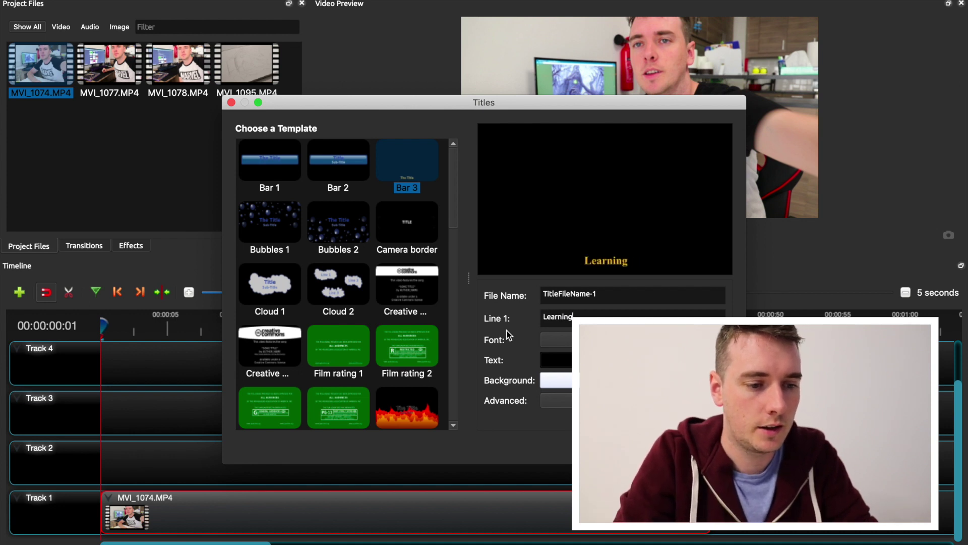
{"action": "type", "text": "Objecti"}
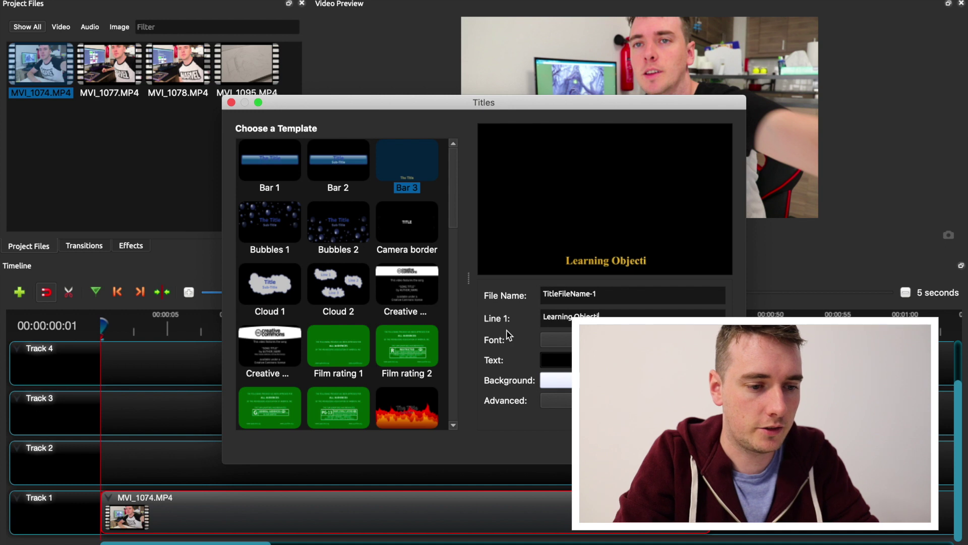
{"action": "type", "text": "ve: LEa"}
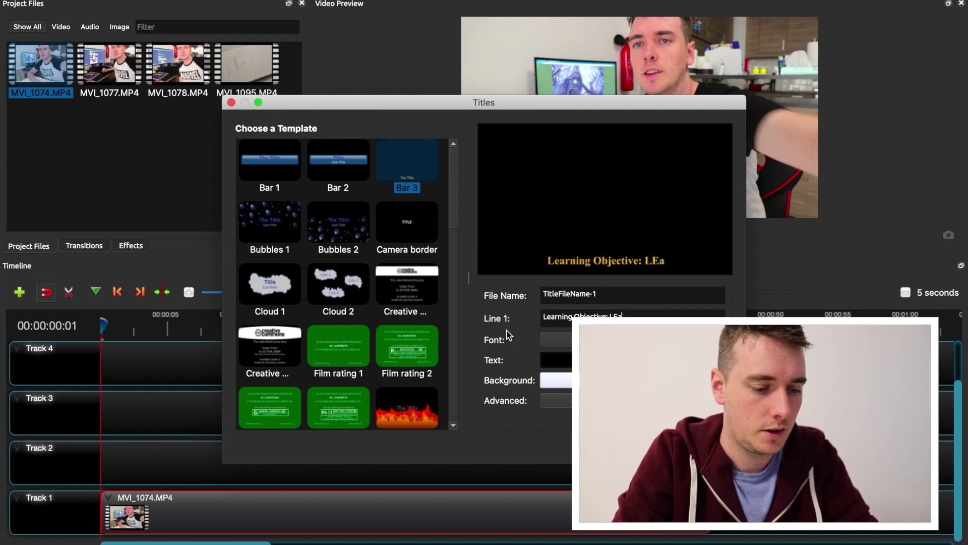
{"action": "type", "text": "rn to use"}
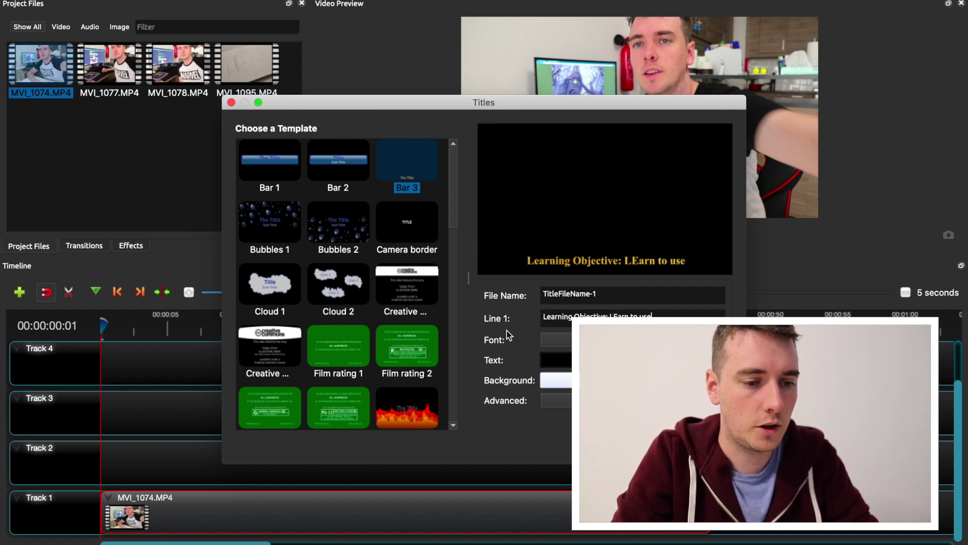
{"action": "type", "text": " Open Sh"}
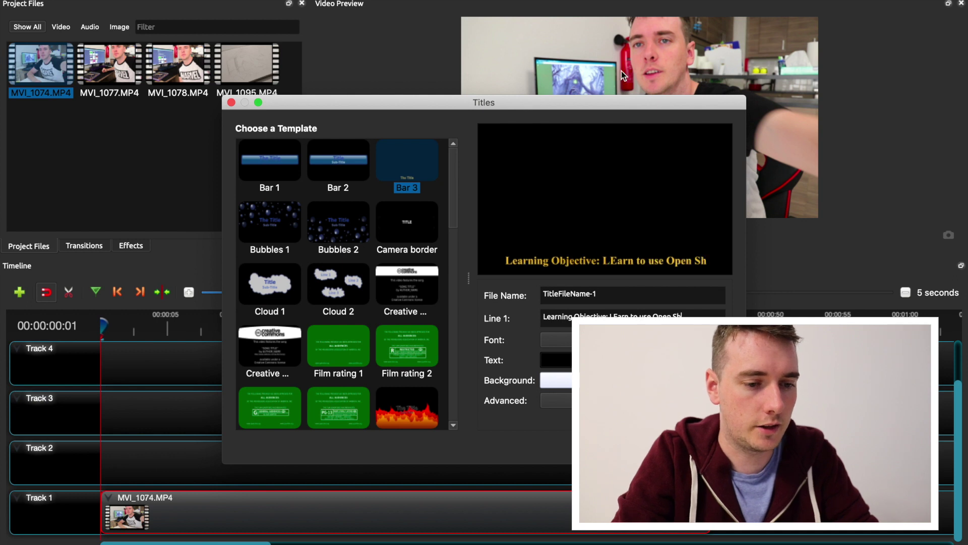
{"action": "type", "text": "ot editor"}
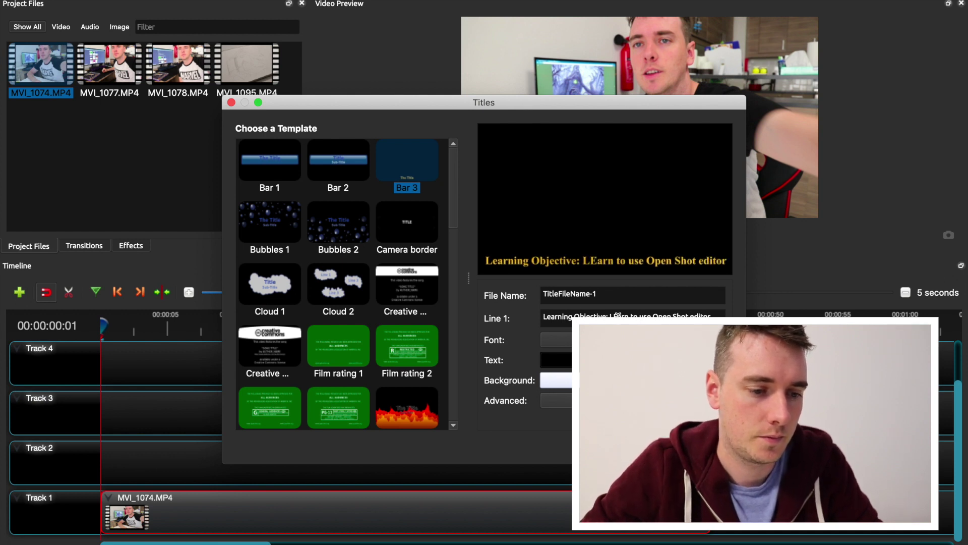
Correct 'LEarn' to 'Learn' and save the title to the project files
{"action": "left_click", "coordinate": [618, 315]}
{"action": "key", "text": "BackSpace"}
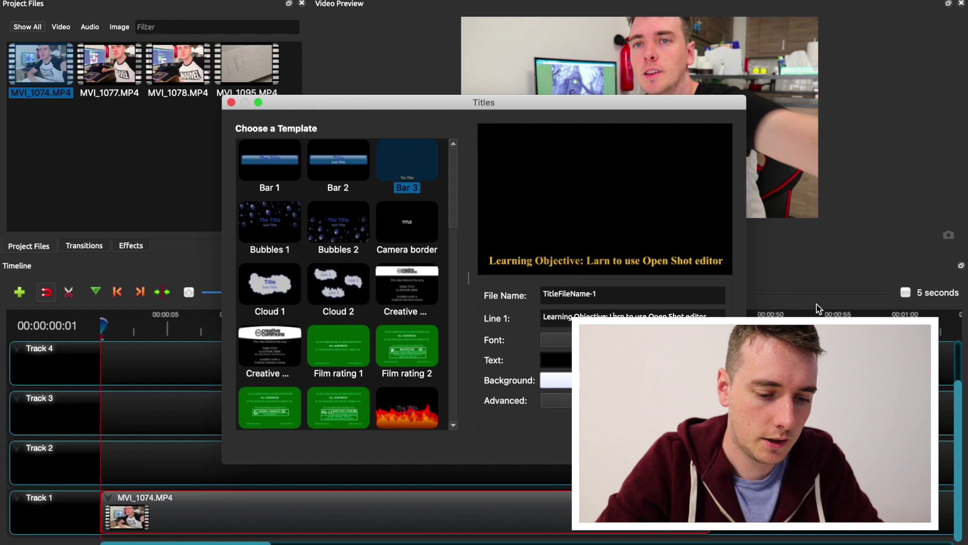
{"action": "type", "text": "e"}
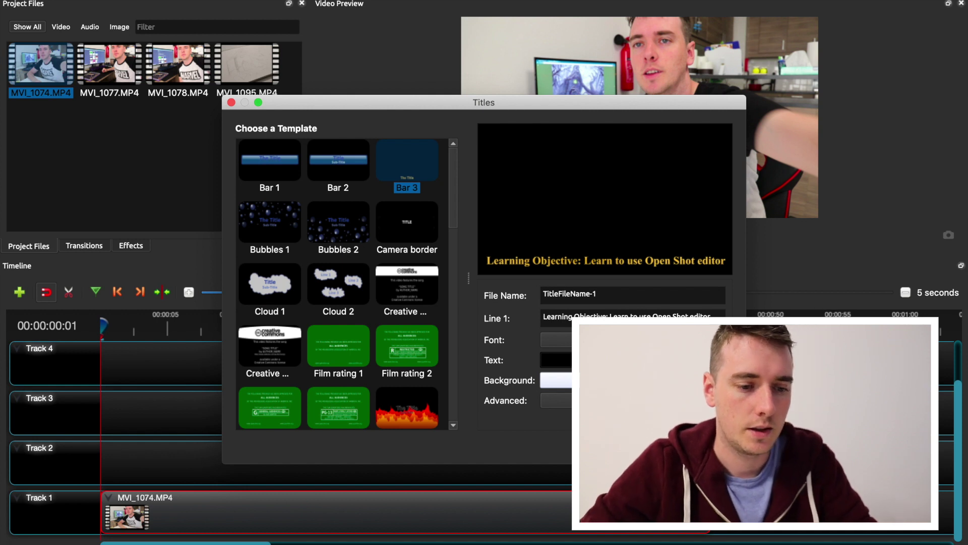
{"action": "key", "text": "Return"}
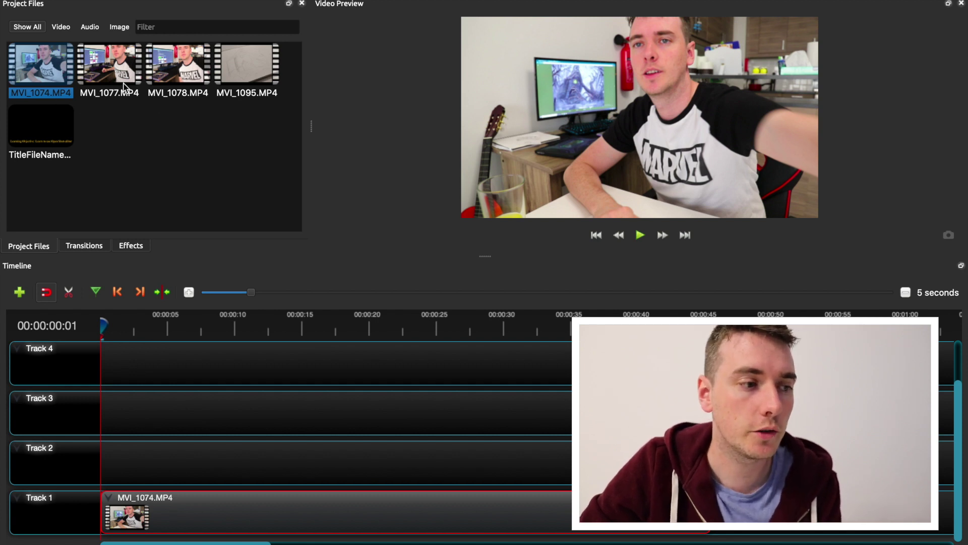
Place the title at 0:00 on Track 2, import MVI_1095, and reopen the title for editing
{"action": "left_click_drag", "start_coordinate": [30, 126], "coordinate": [100, 453]}
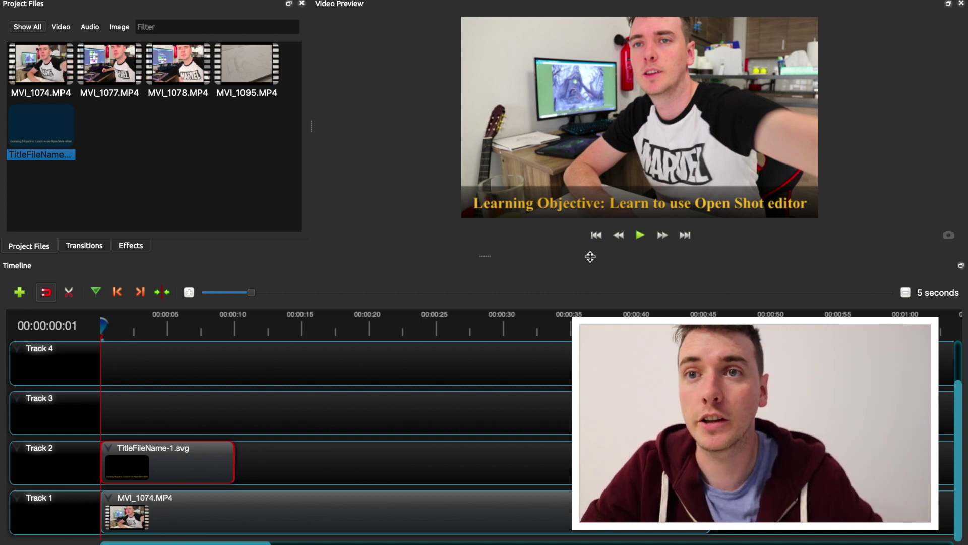
{"action": "right_click", "coordinate": [53, 135]}
{"action": "left_click", "coordinate": [56, 137]}
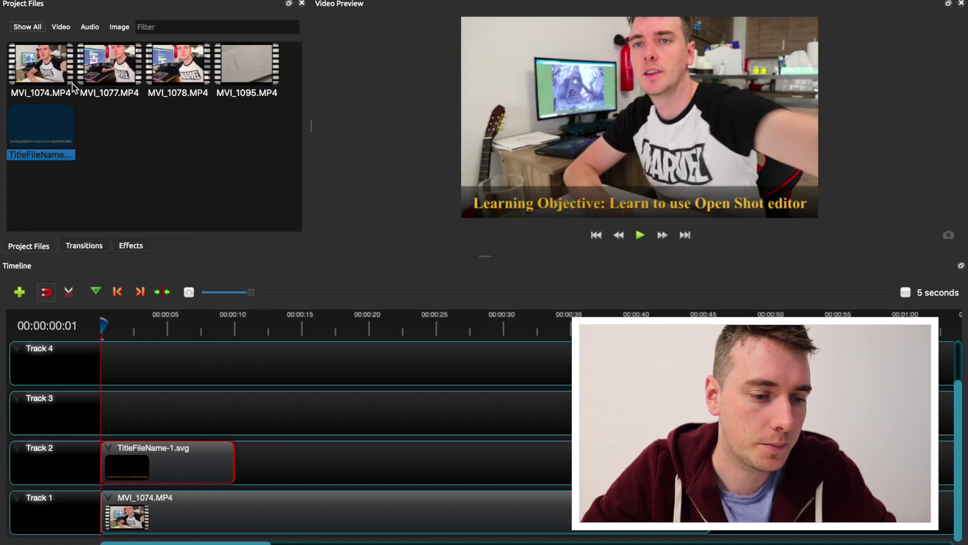
{"action": "right_click", "coordinate": [53, 130]}
{"action": "left_click", "coordinate": [123, 176]}
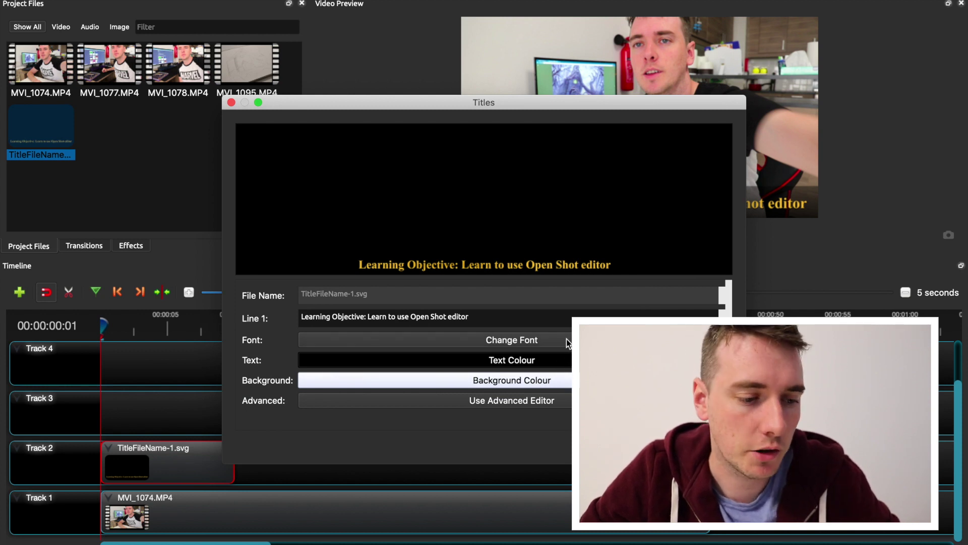
Leave the 'Learning Objective' Line 1 text unchanged and save and close the Titles editor
{"action": "left_click", "coordinate": [550, 322]}
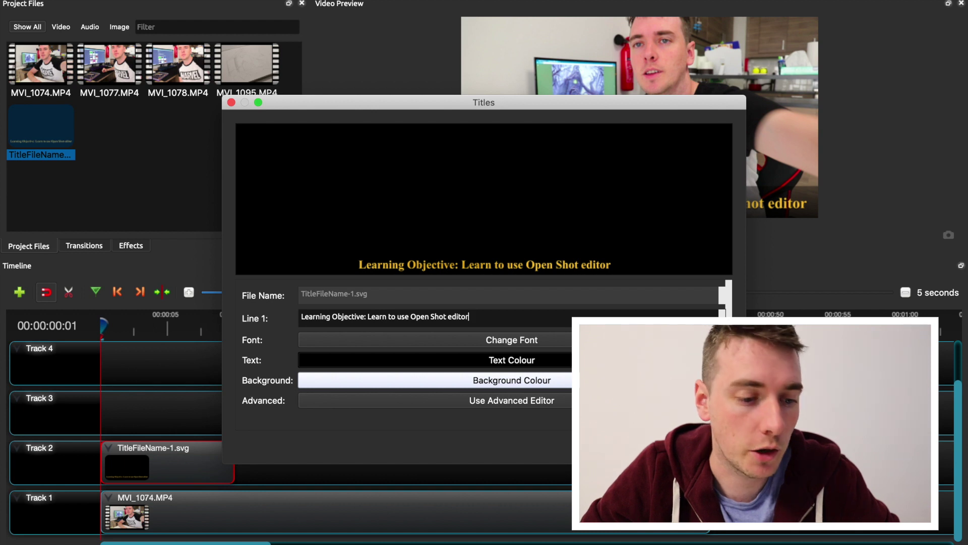
{"action": "key", "text": "Return"}
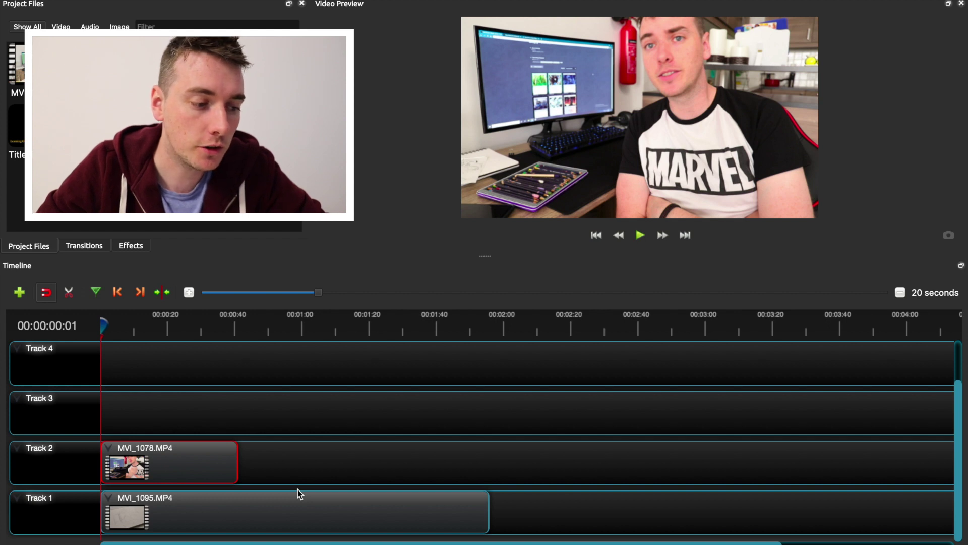
Align the MVI_1078 clip to the start of Track 2
{"action": "left_click", "coordinate": [202, 457]}
{"action": "left_click_drag", "start_coordinate": [202, 458], "coordinate": [309, 457]}
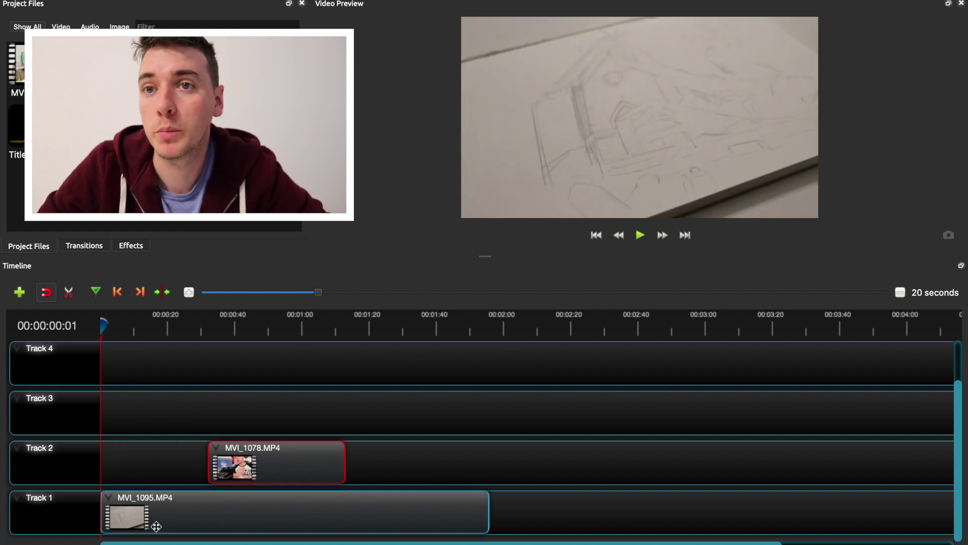
{"action": "left_click", "coordinate": [172, 527]}
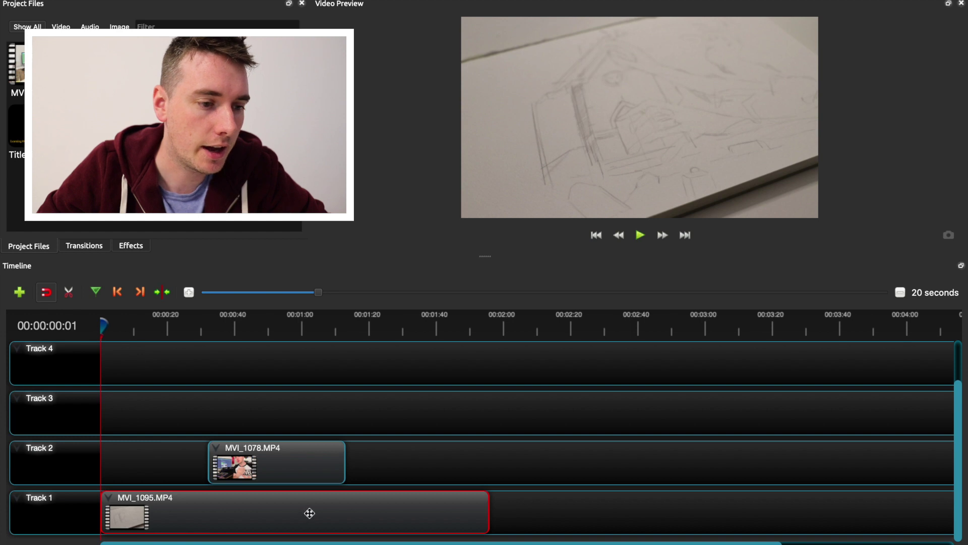
{"action": "left_click_drag", "start_coordinate": [272, 471], "coordinate": [162, 471]}
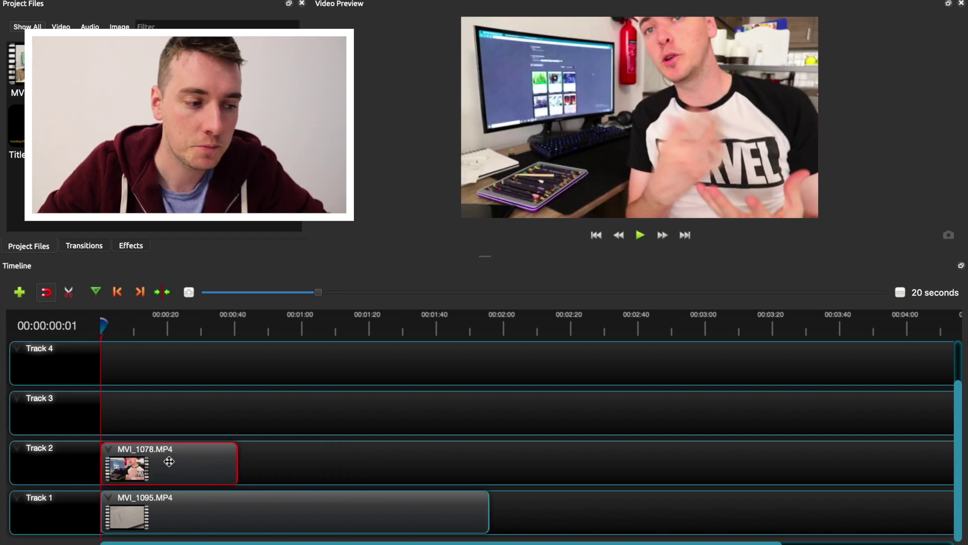
Set MVI_1078's layout to 1/4 Size - Bottom Right
{"action": "right_click", "coordinate": [169, 462]}
{"action": "mouse_move", "coordinate": [243, 319]}
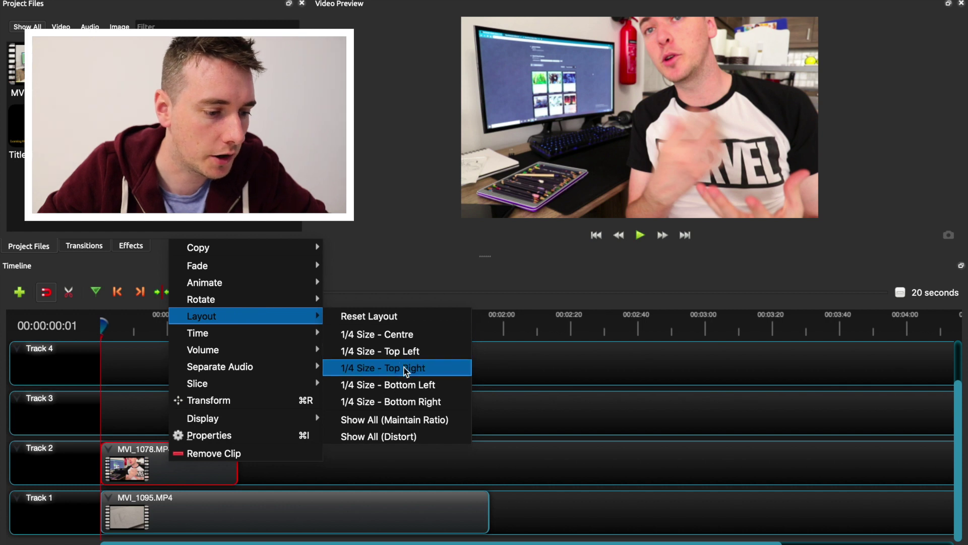
{"action": "left_click", "coordinate": [412, 402]}
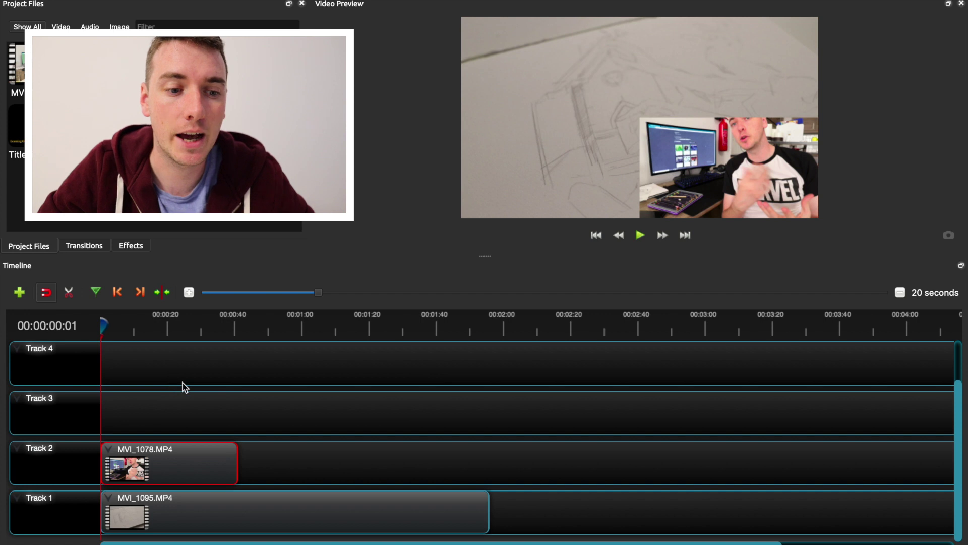
Play the preview to check the inset, then return the playhead to the start
{"action": "key", "text": "space"}
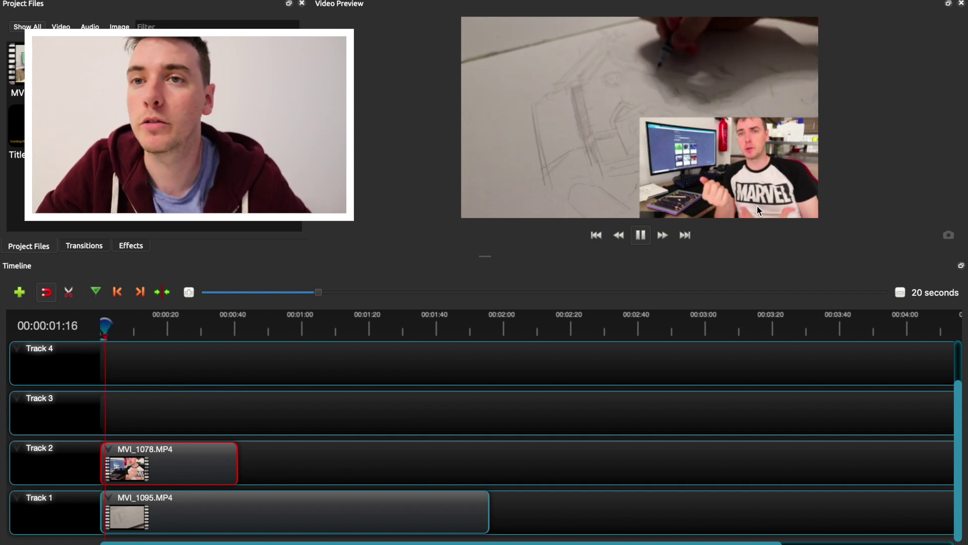
{"action": "key", "text": "space"}
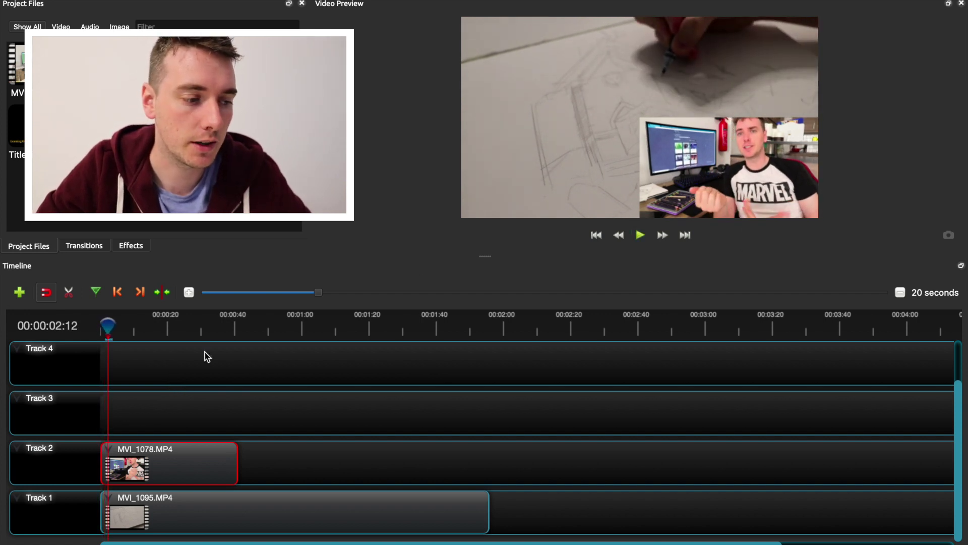
{"action": "left_click_drag", "start_coordinate": [105, 326], "coordinate": [89, 326]}
{"action": "left_click", "coordinate": [257, 504]}
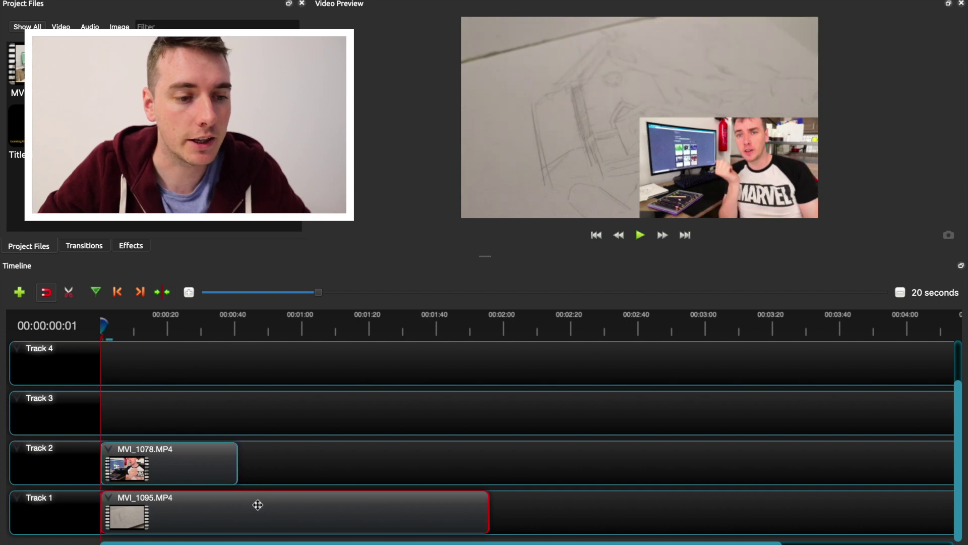
Speed the MVI_1095 clip on Track 1 up to 4X forward
{"action": "right_click", "coordinate": [255, 505]}
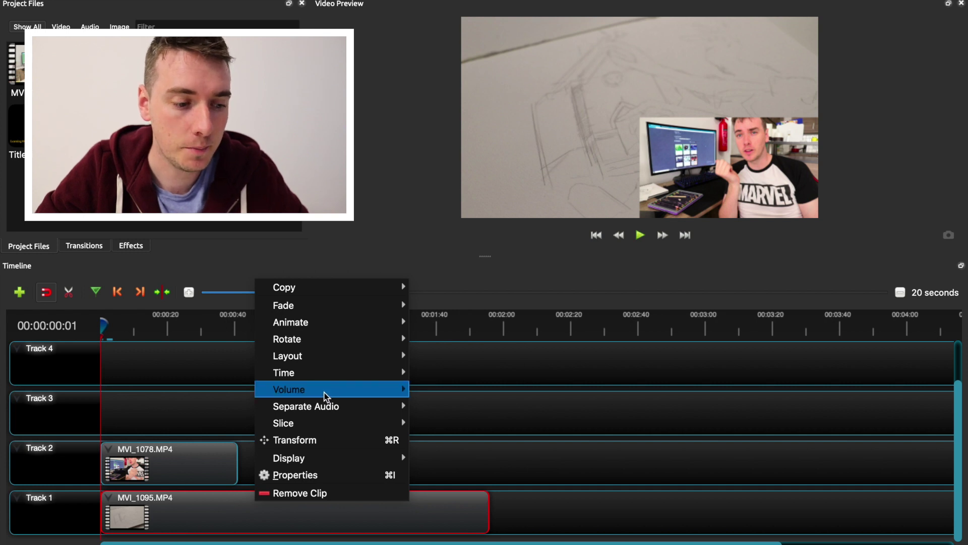
{"action": "mouse_move", "coordinate": [399, 371]}
{"action": "mouse_move", "coordinate": [481, 406]}
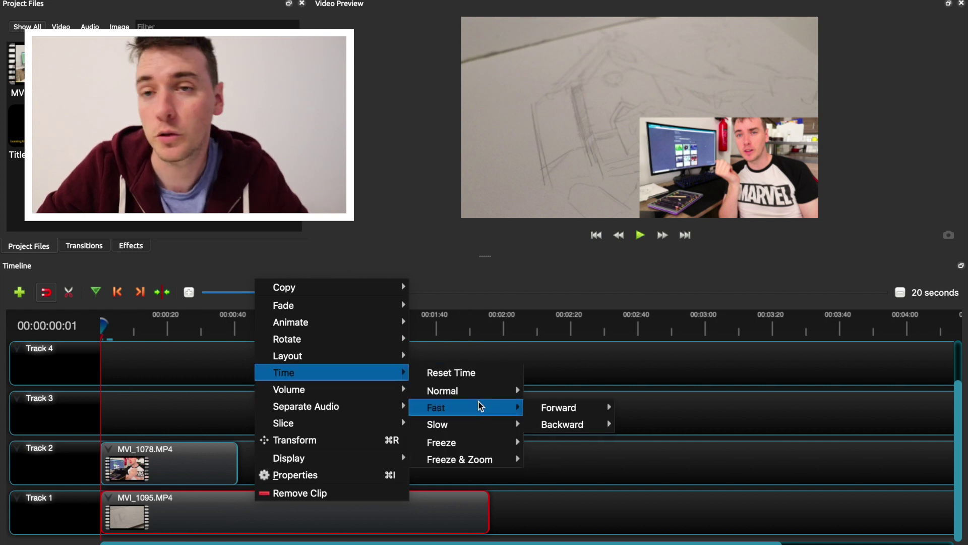
{"action": "mouse_move", "coordinate": [479, 429]}
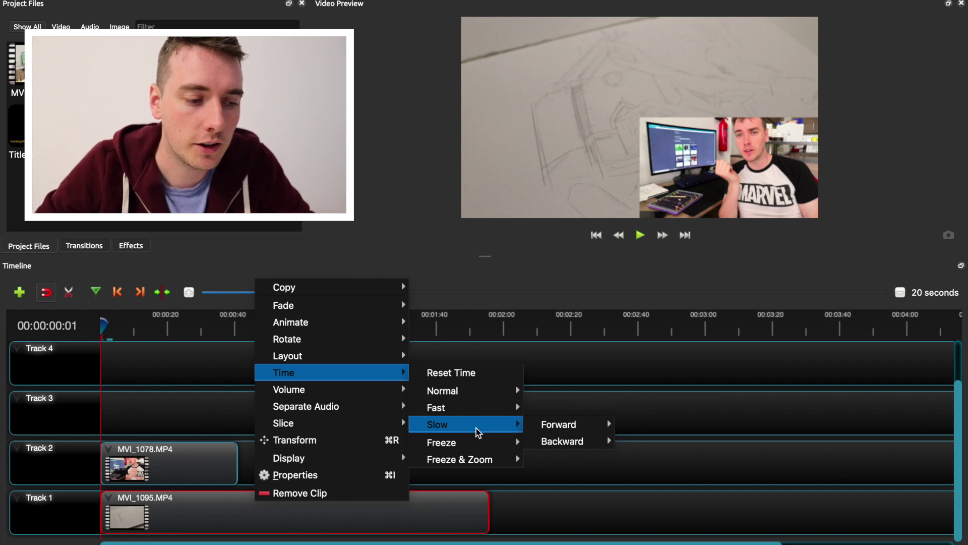
{"action": "mouse_move", "coordinate": [444, 410]}
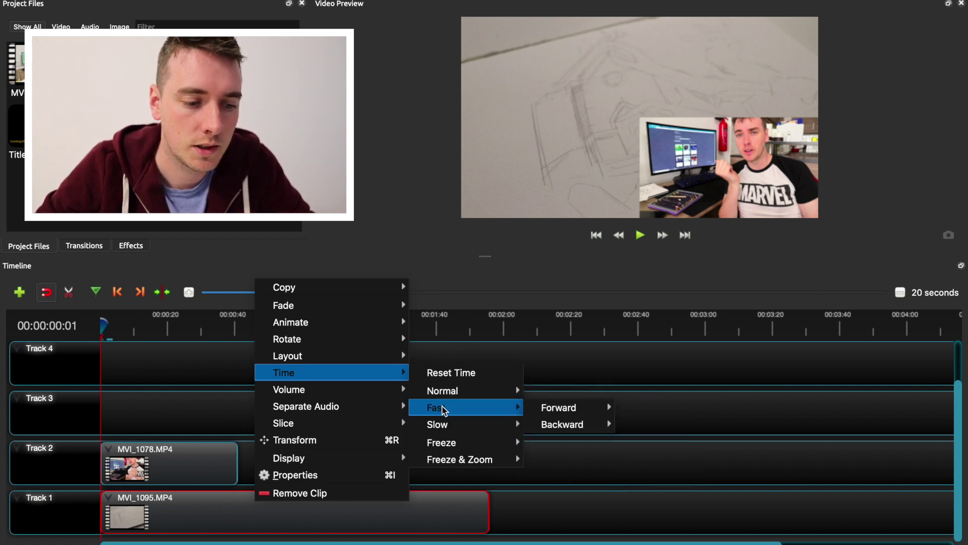
{"action": "mouse_move", "coordinate": [586, 412]}
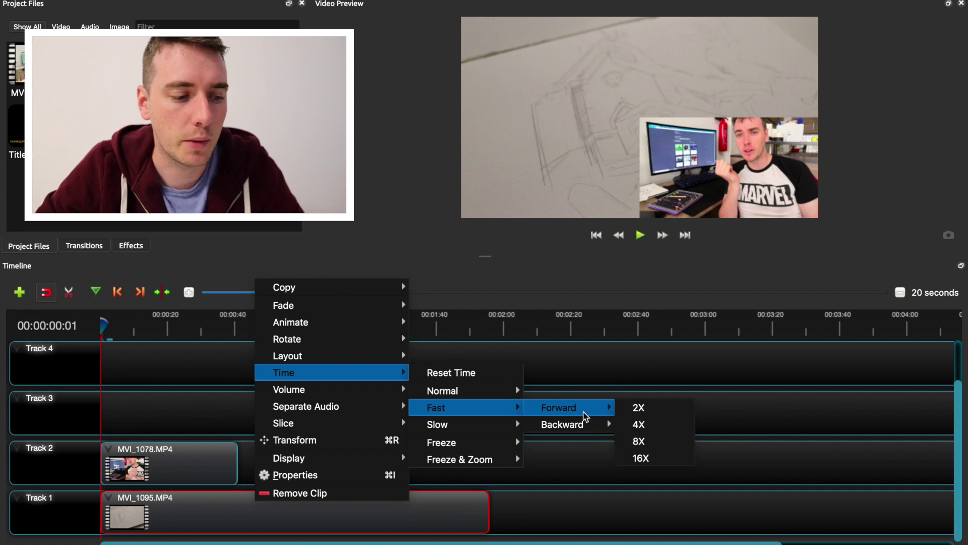
{"action": "left_click", "coordinate": [646, 426]}
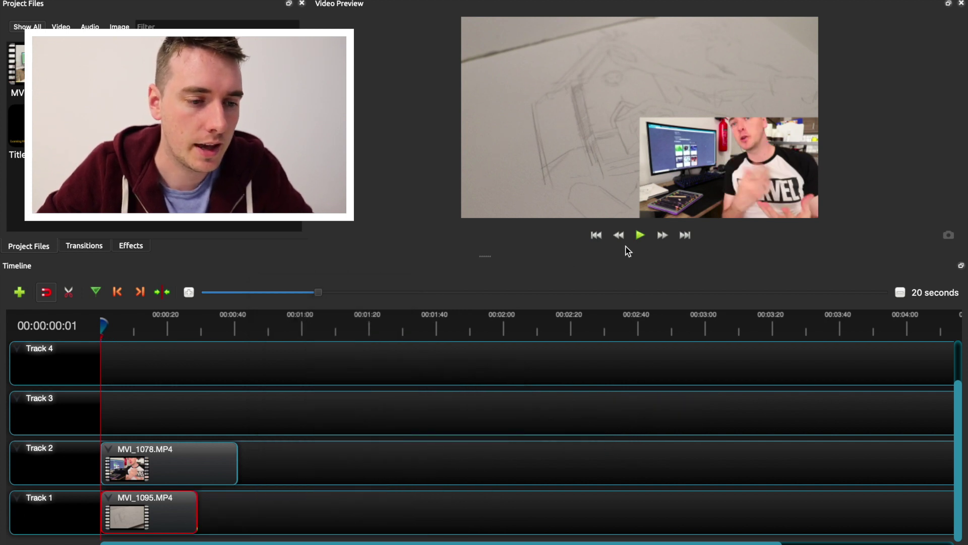
{"action": "left_click", "coordinate": [640, 239]}
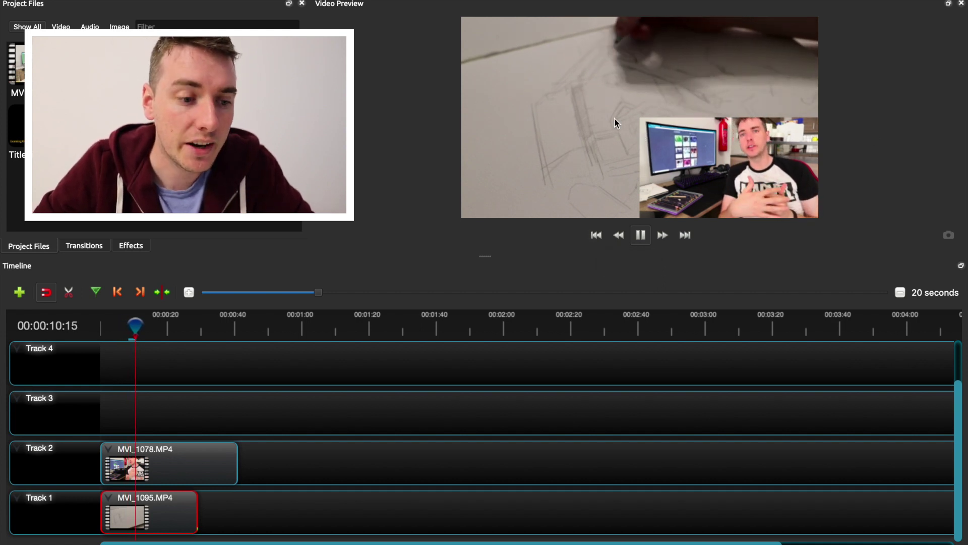
{"action": "left_click", "coordinate": [640, 235]}
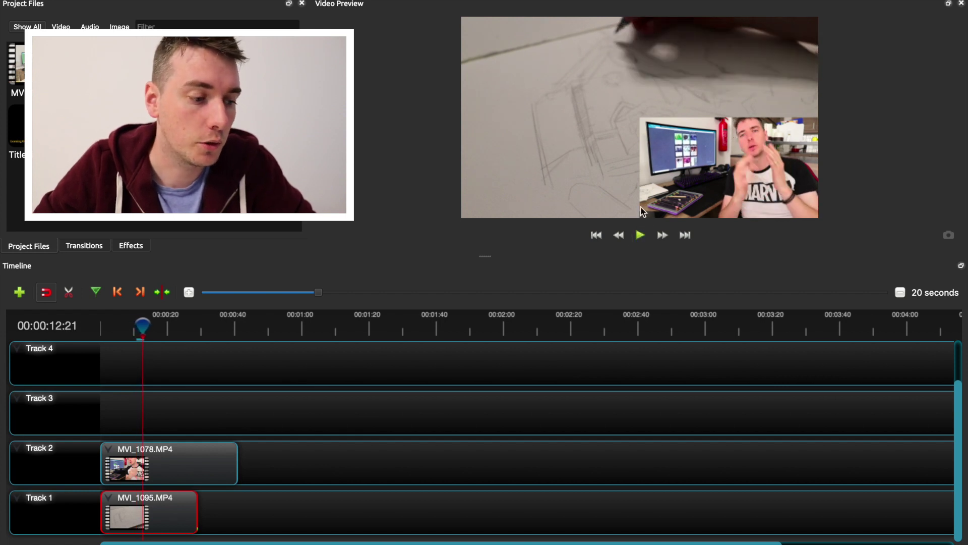
Set the volume of the entire MVI_1095 clip to the lowest level, muting it
{"action": "right_click", "coordinate": [168, 511]}
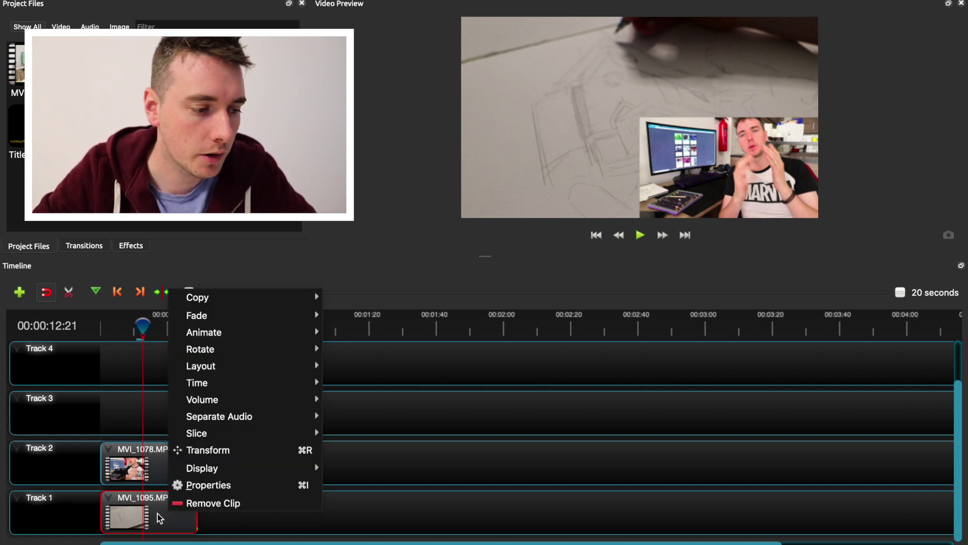
{"action": "mouse_move", "coordinate": [265, 398]}
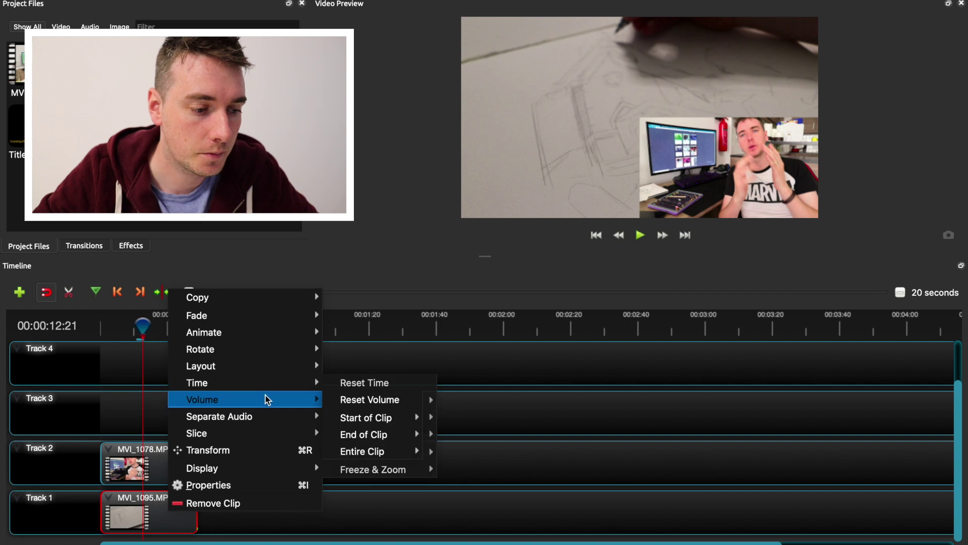
{"action": "mouse_move", "coordinate": [368, 453]}
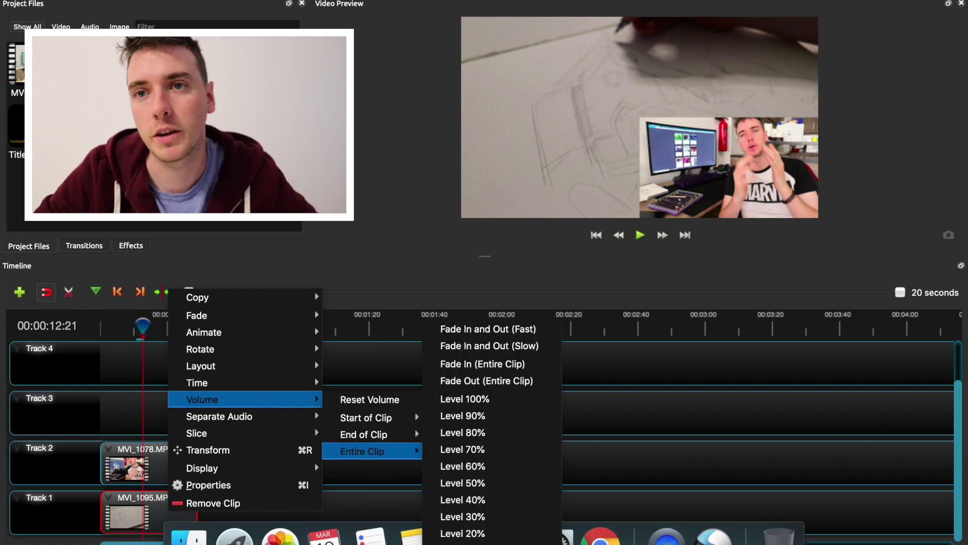
{"action": "left_click", "coordinate": [551, 424]}
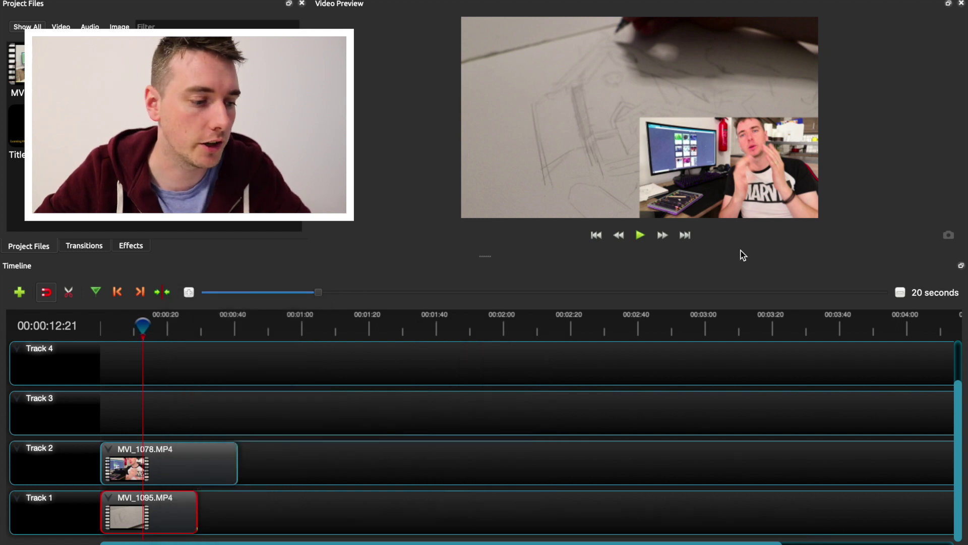